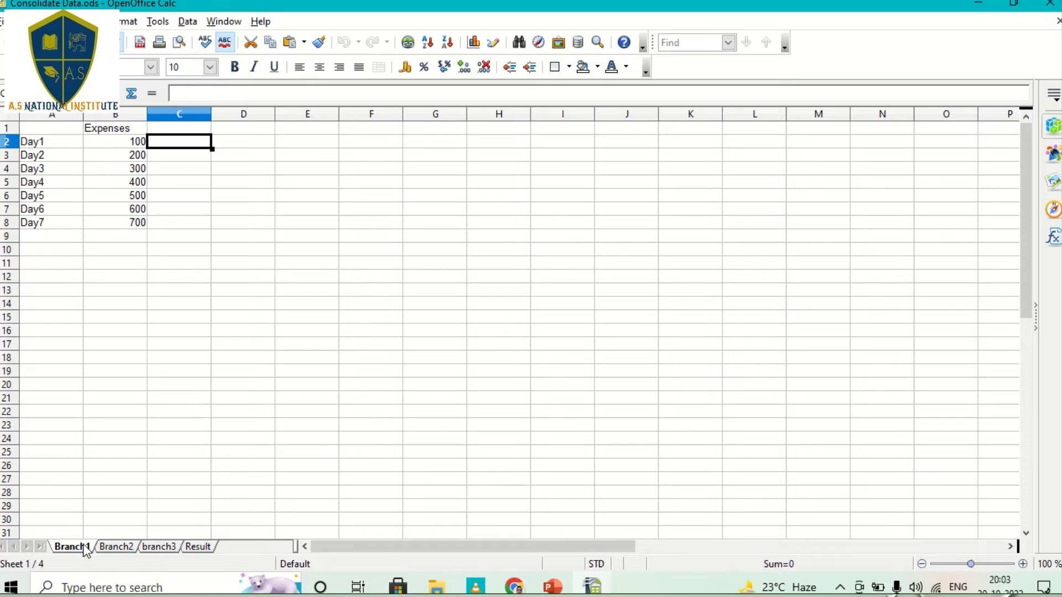
Review the daily expenses on the Branch1, Branch2 and branch3 sheets and check the Result sheet
click(124, 545)
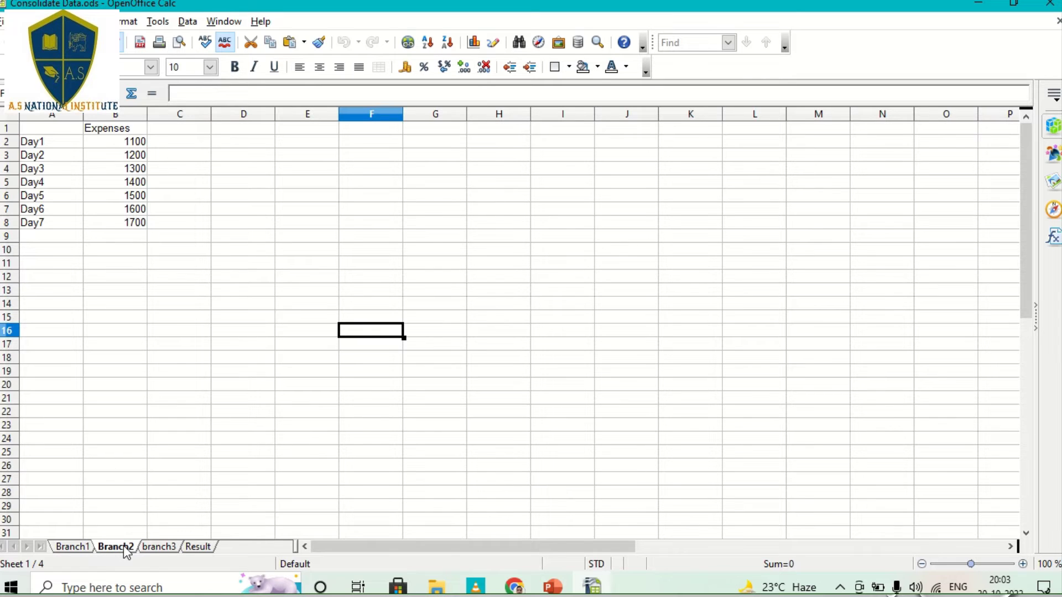
click(172, 548)
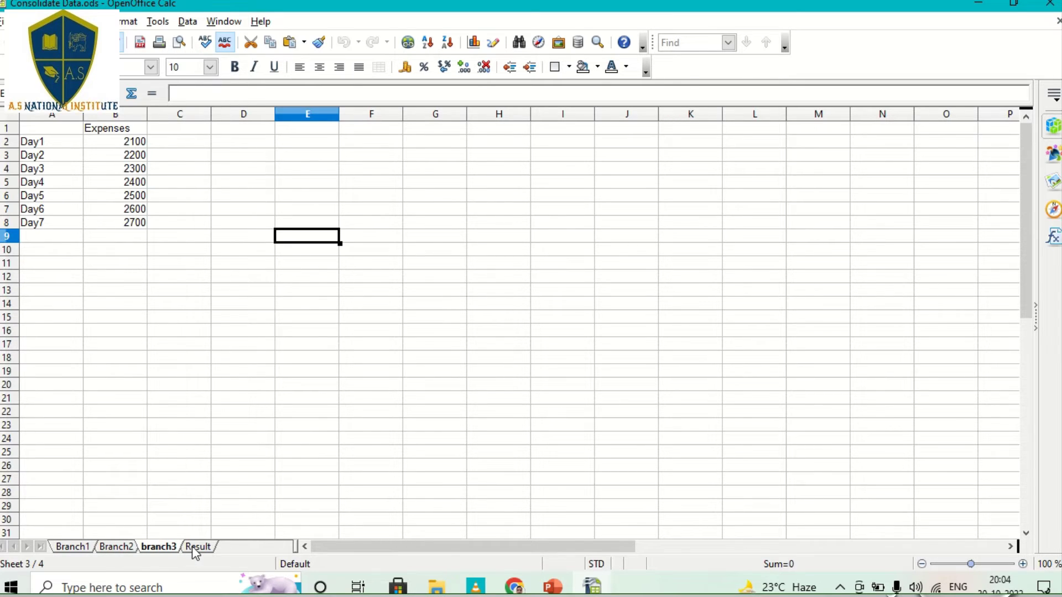
click(193, 547)
click(103, 146)
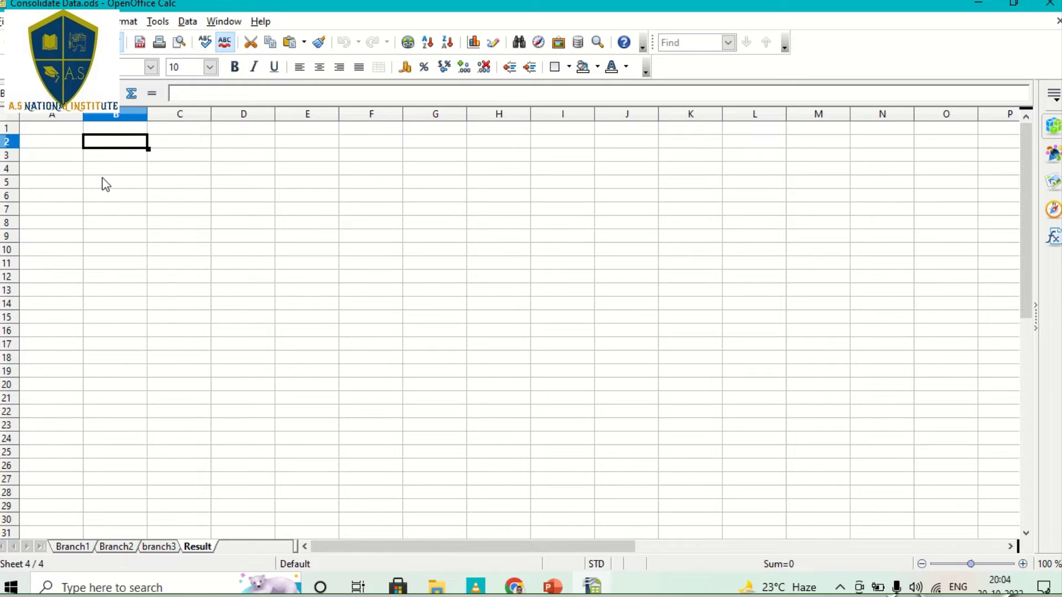
click(72, 547)
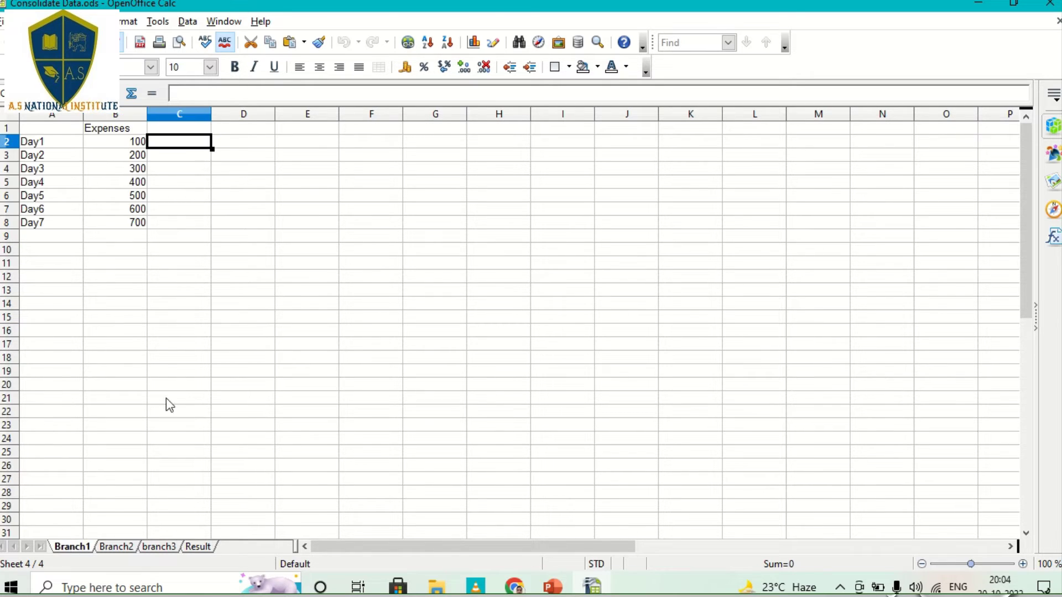
click(244, 142)
click(192, 149)
click(97, 133)
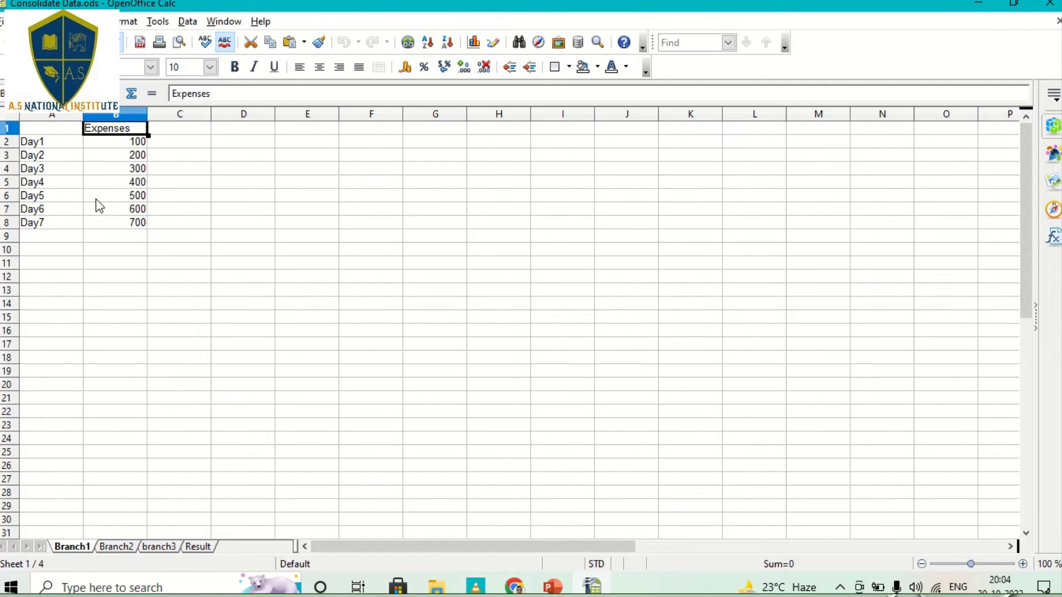
click(113, 546)
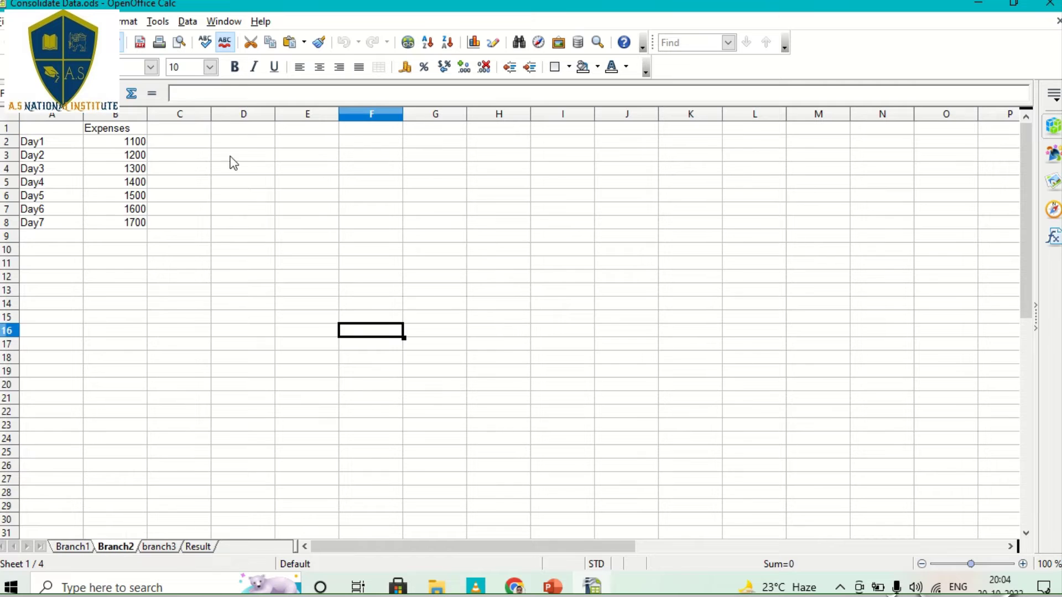
click(198, 147)
click(159, 547)
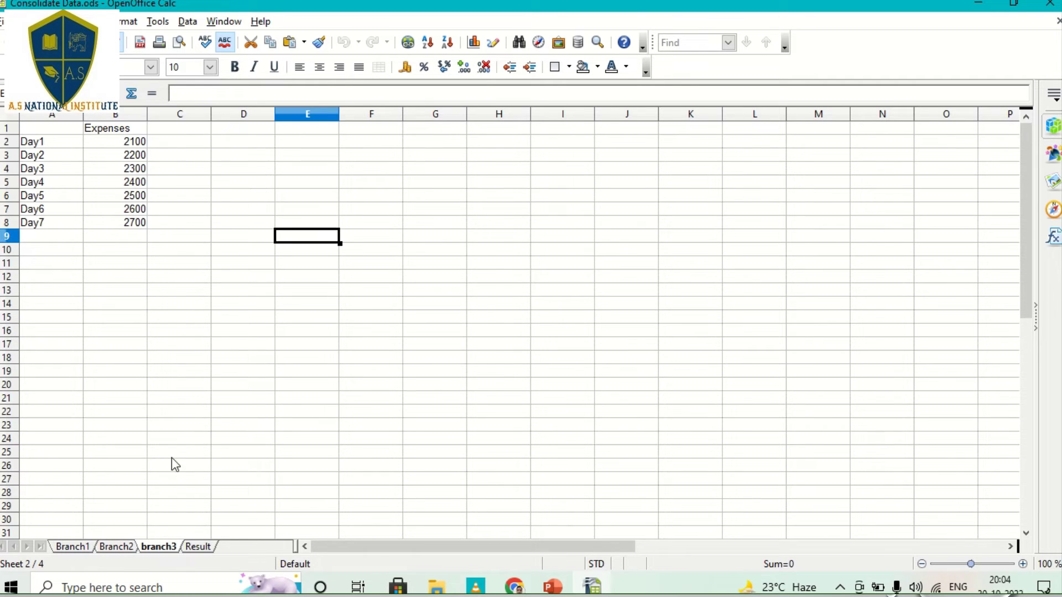
click(185, 146)
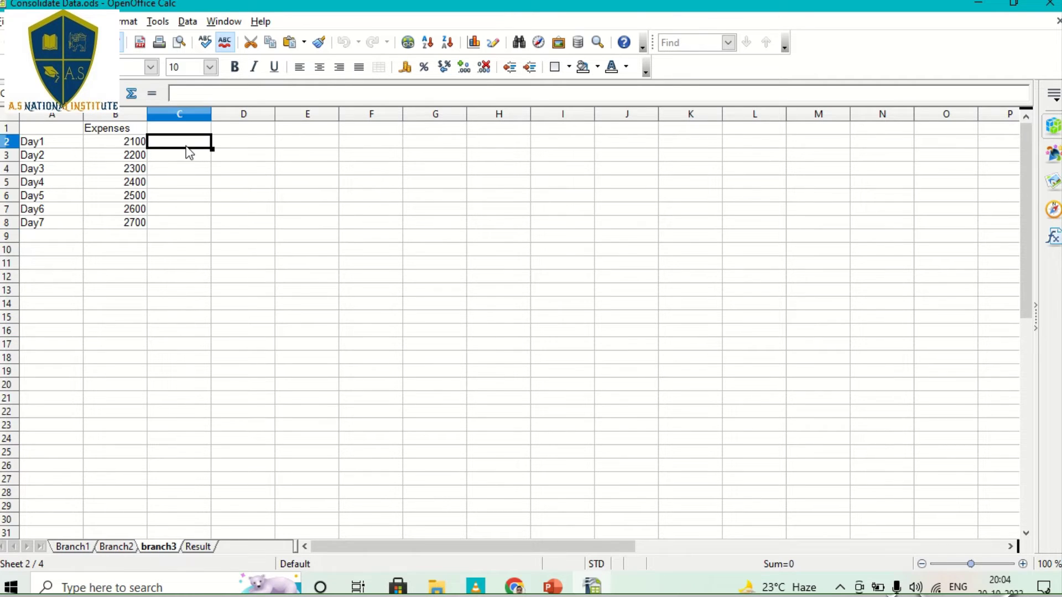
Enter the heading "Consolidated Data" in cell B2 of the Result sheet and widen column B to fit it
click(194, 546)
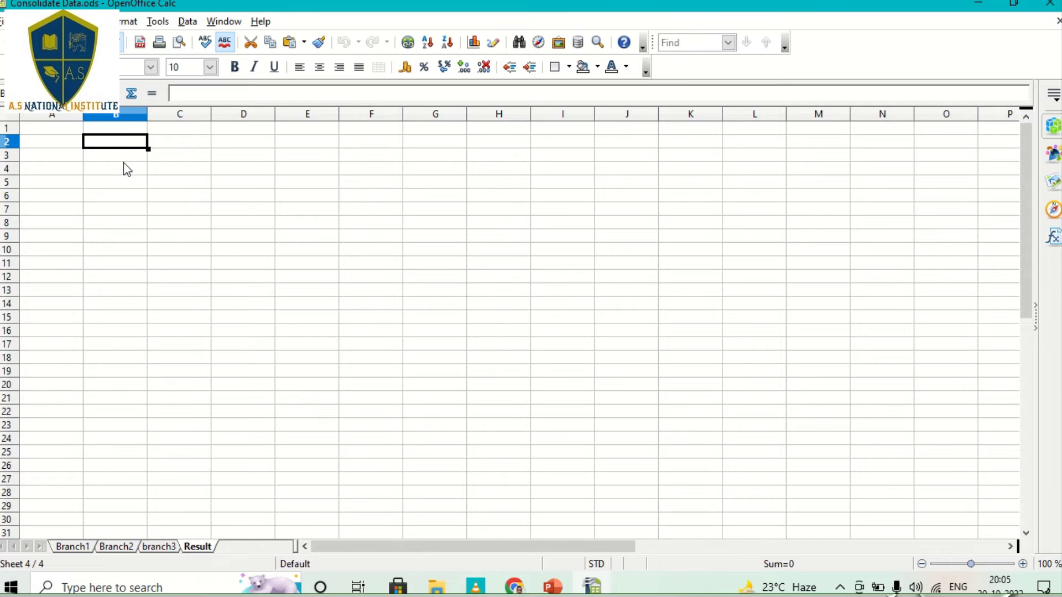
click(236, 158)
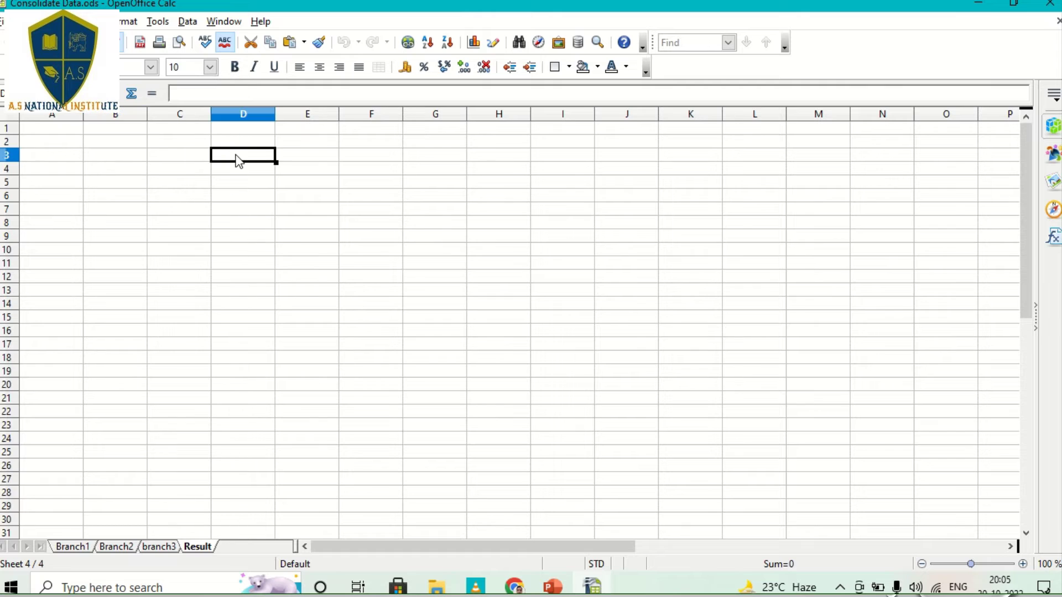
click(129, 143)
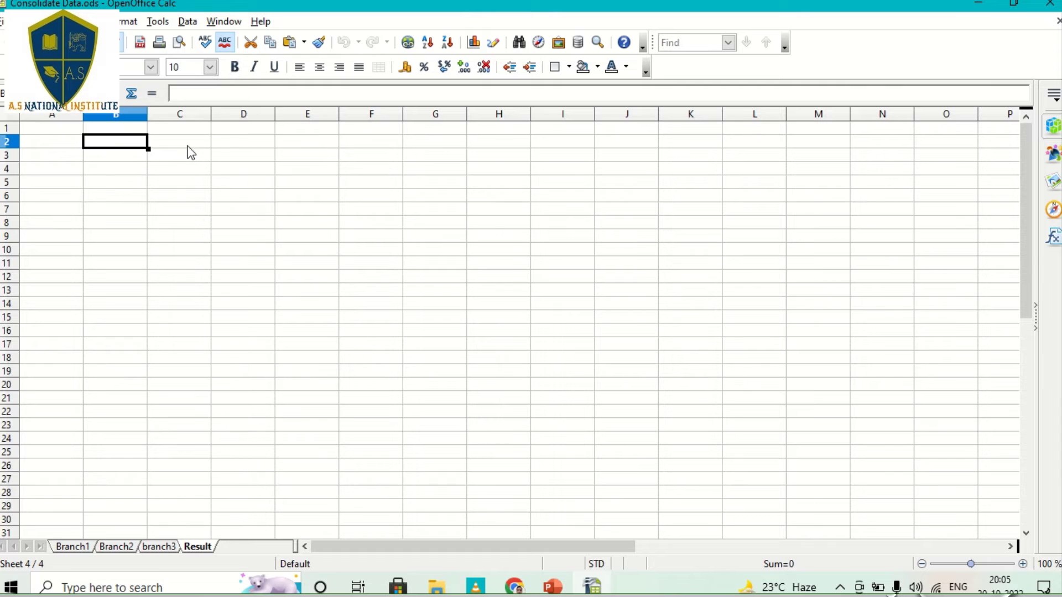
click(188, 149)
click(126, 147)
text(Cond)
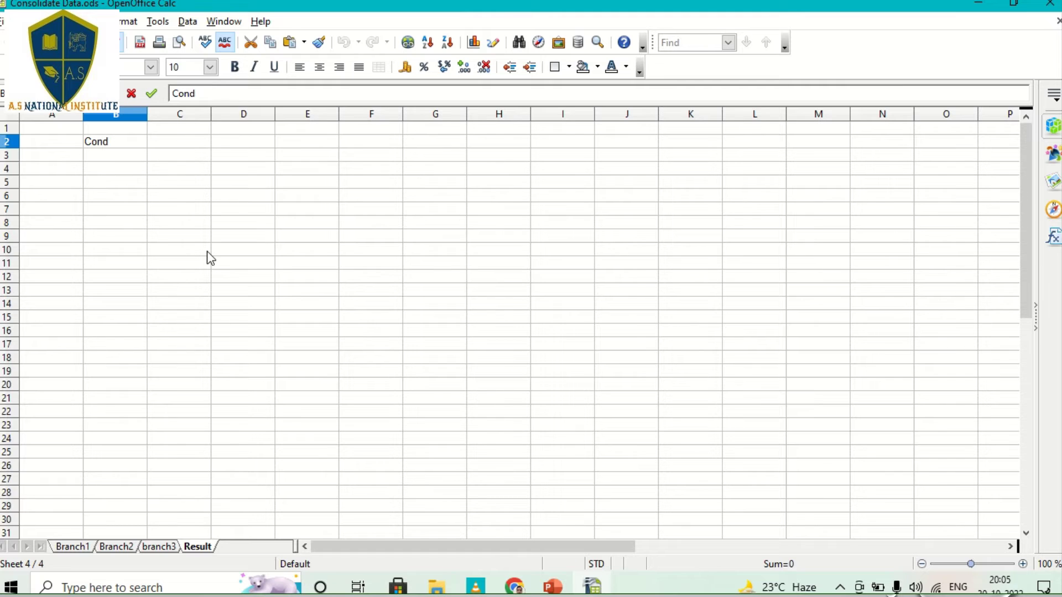
key(BackSpace)
text(solida)
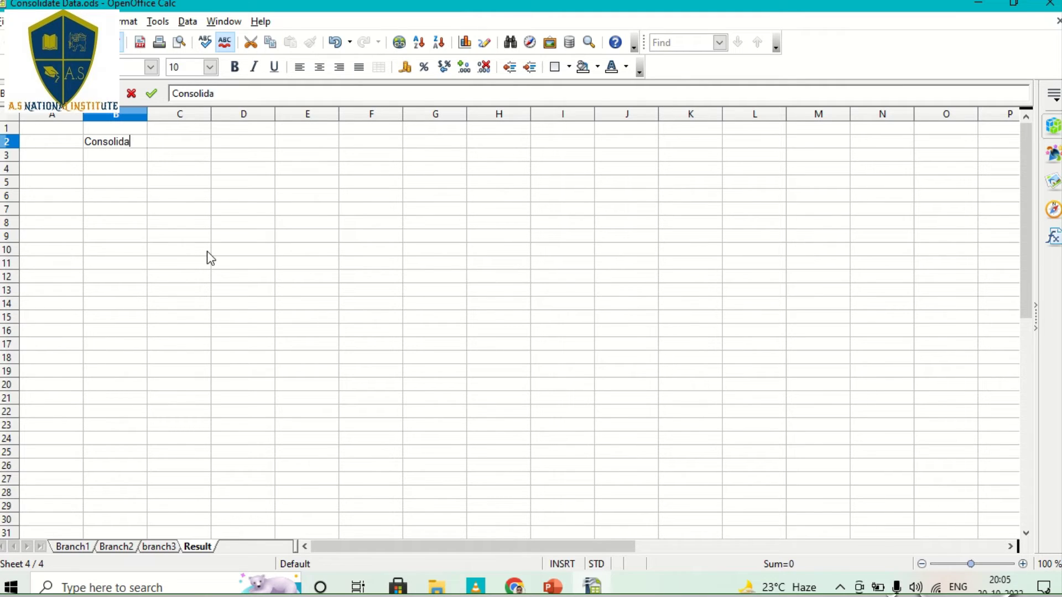
text(ted Data)
key(Return)
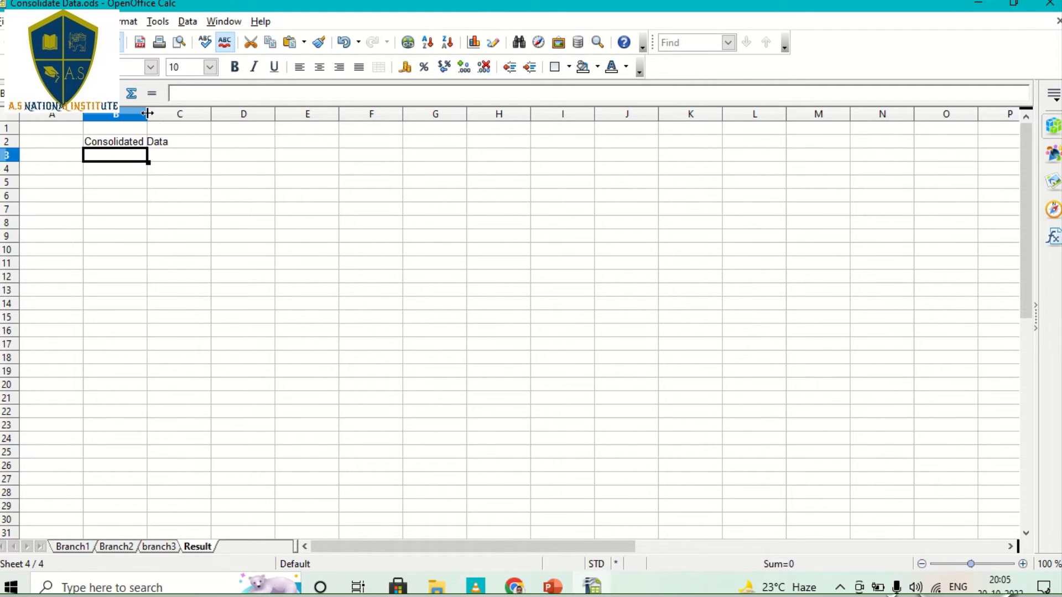
drag(148, 114, 174, 113)
click(186, 155)
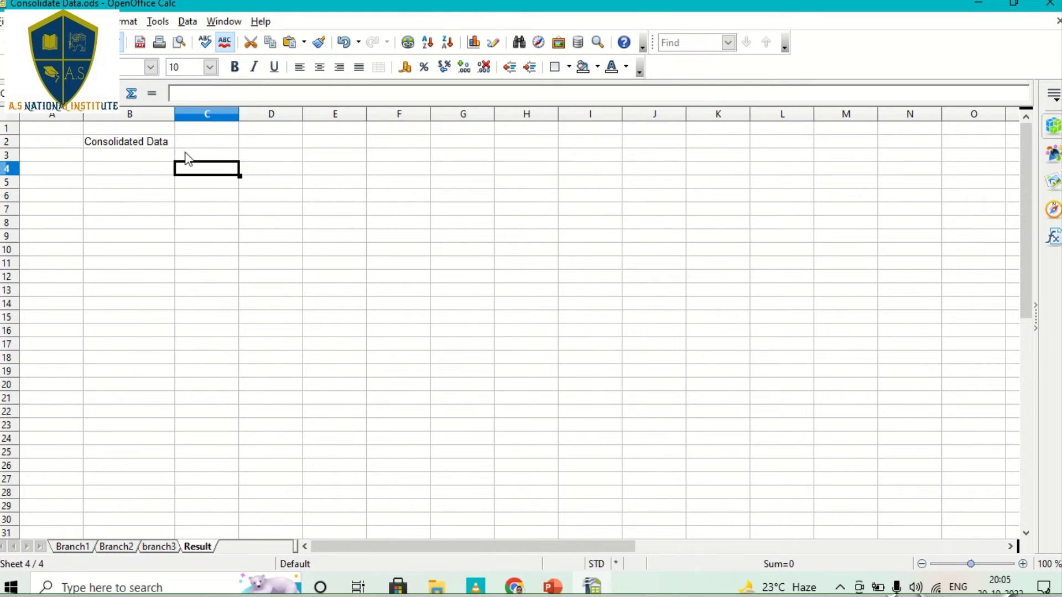
Start Consolidate from cell B3 of the Result sheet and choose Sum as the function
click(132, 156)
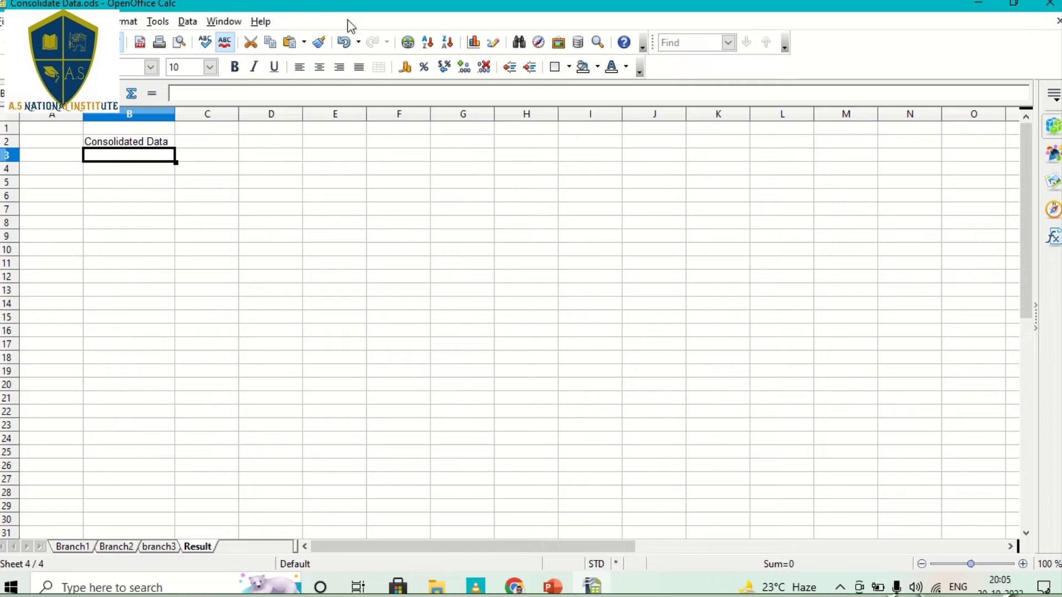
click(188, 23)
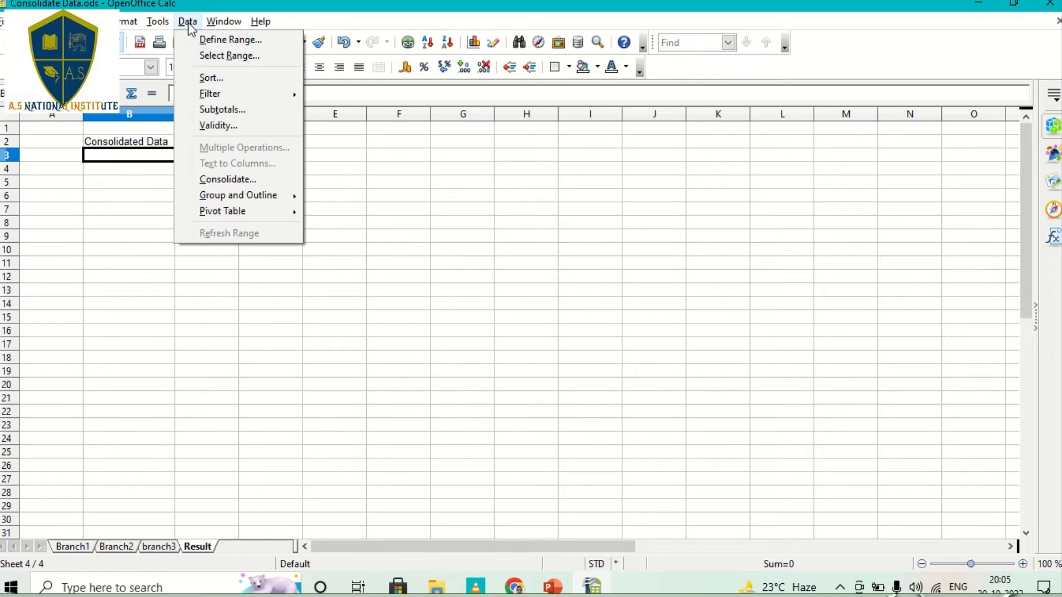
click(210, 180)
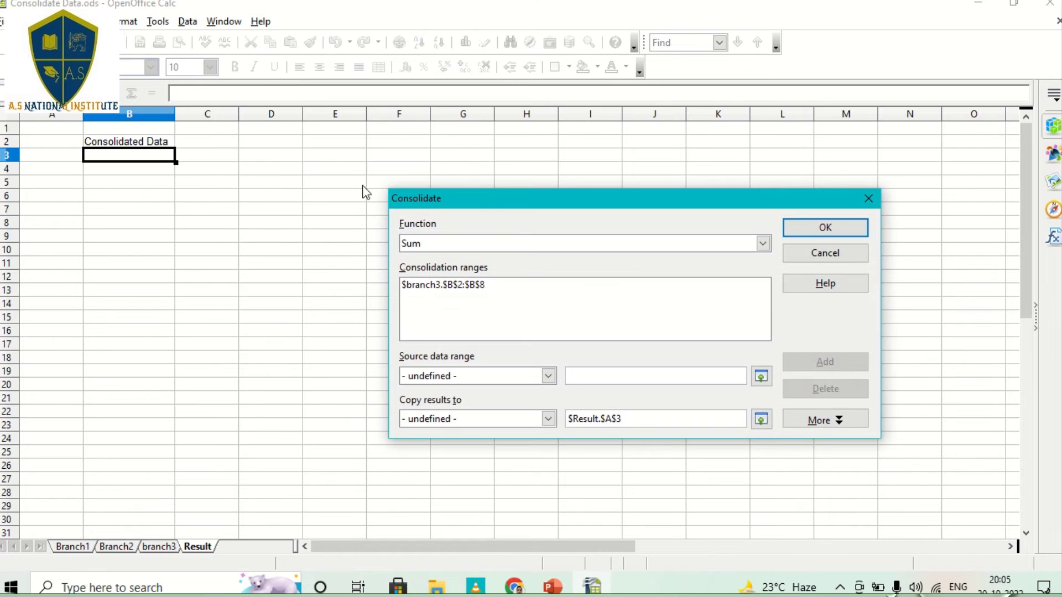
drag(489, 198, 415, 144)
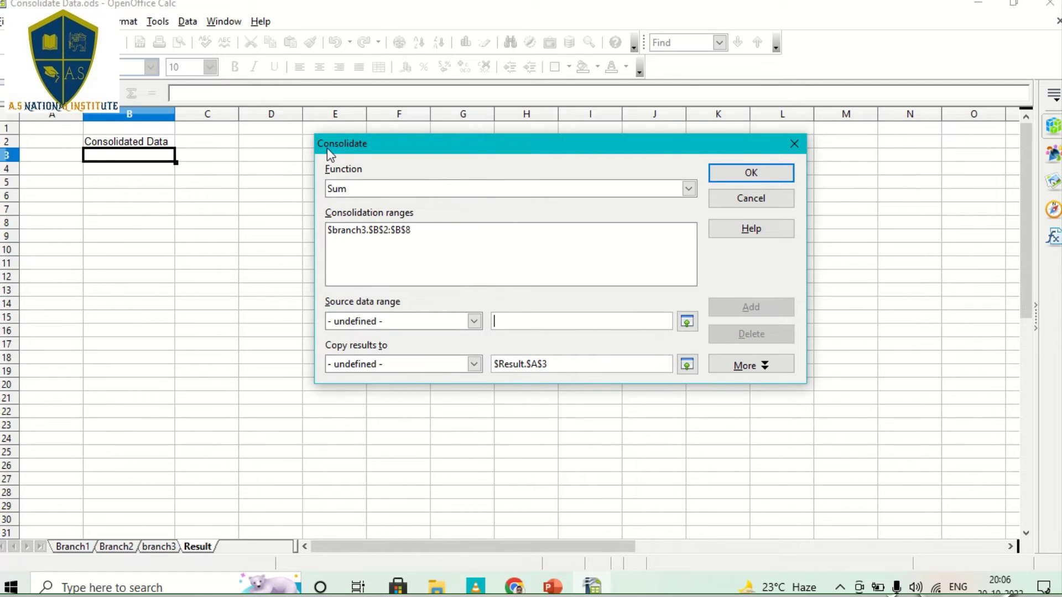
click(397, 188)
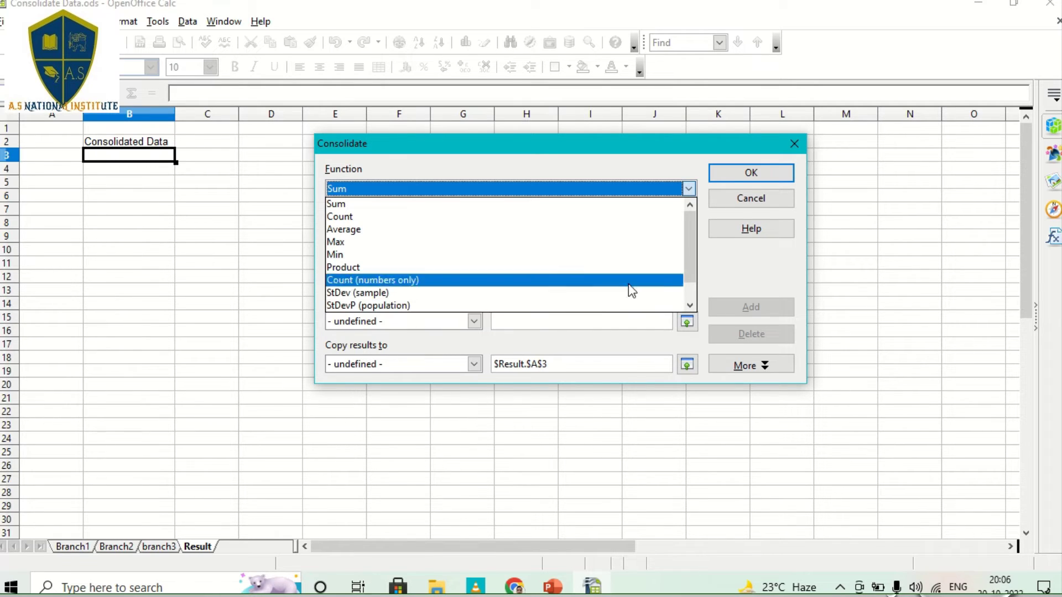
drag(685, 251, 688, 220)
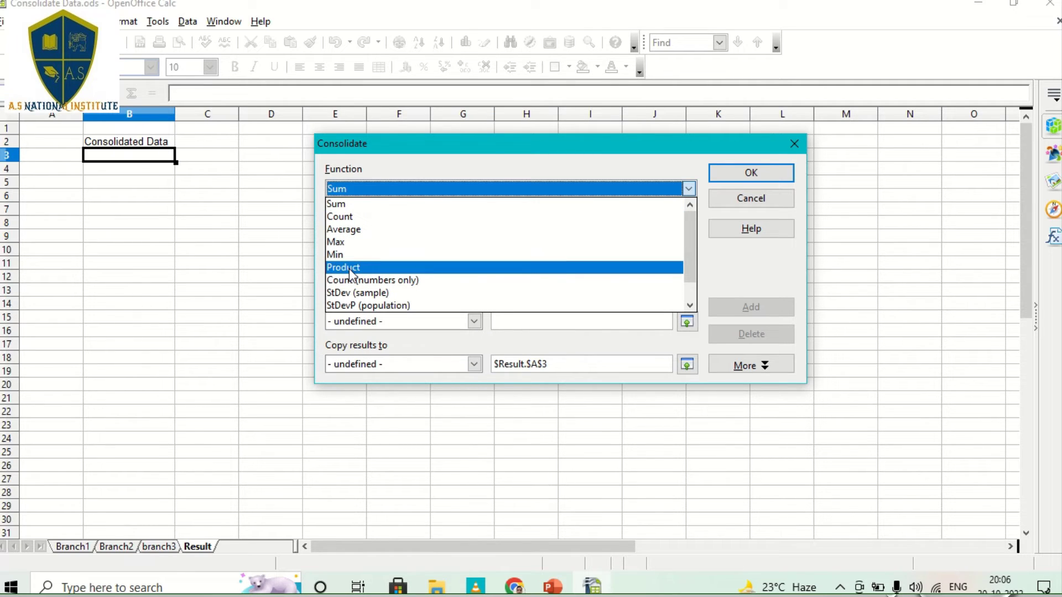
click(344, 204)
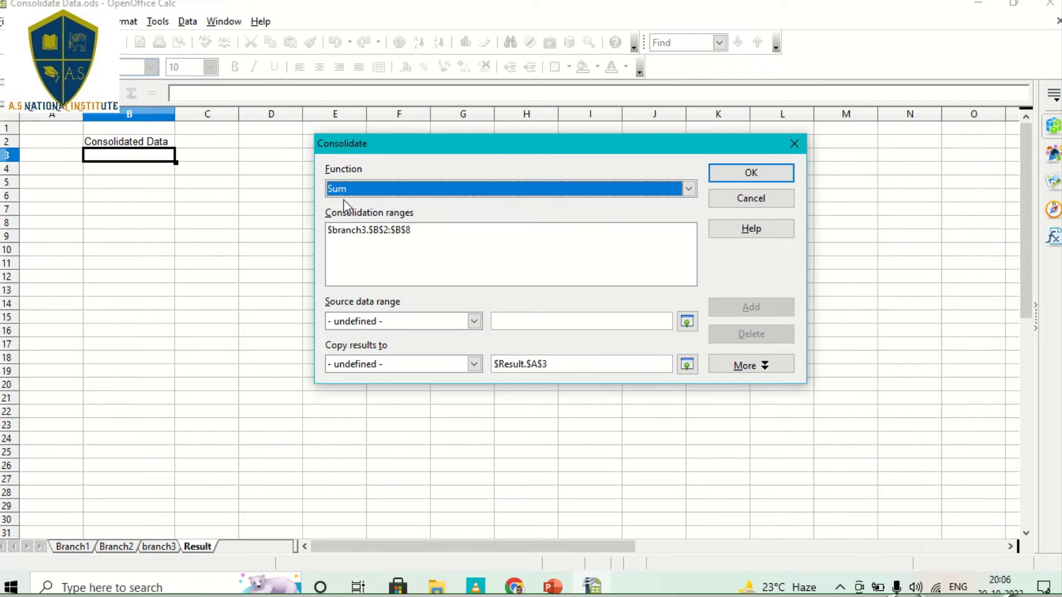
Remove the leftover branch3 range from the consolidation ranges and set the results destination to $Result.$B$3
click(422, 231)
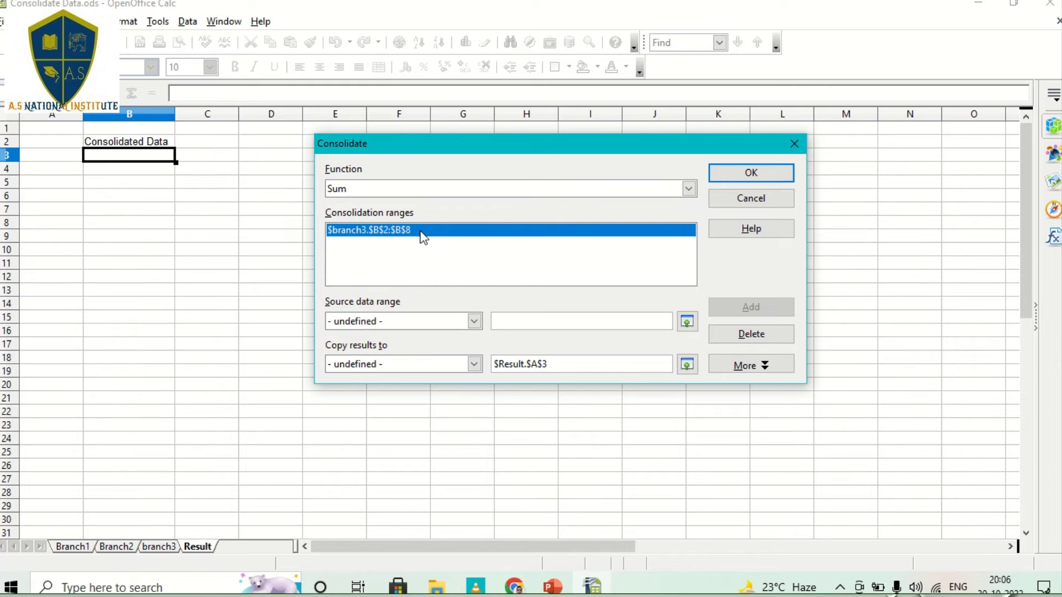
click(748, 335)
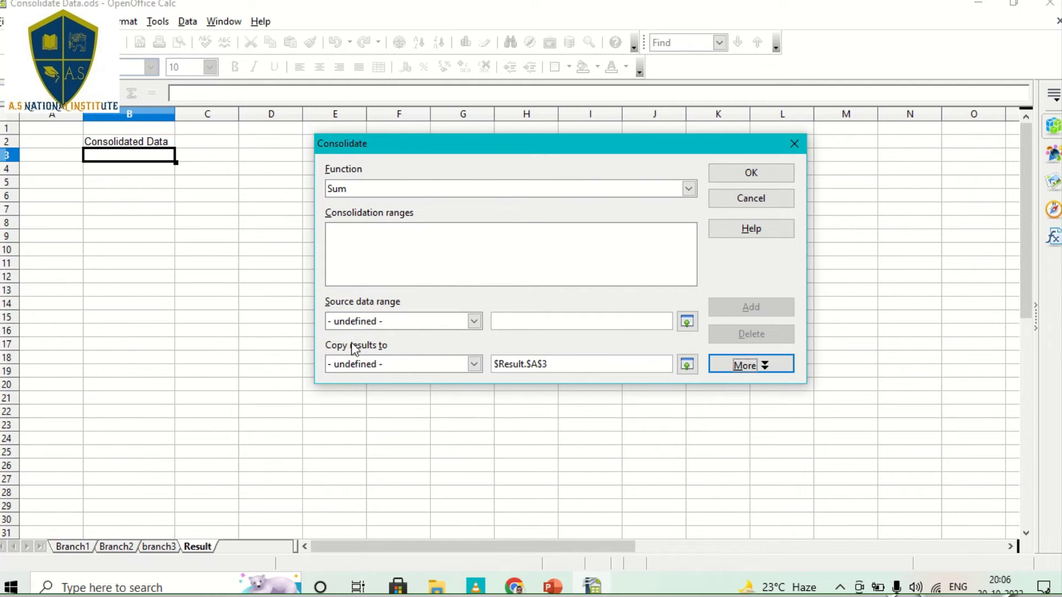
click(568, 364)
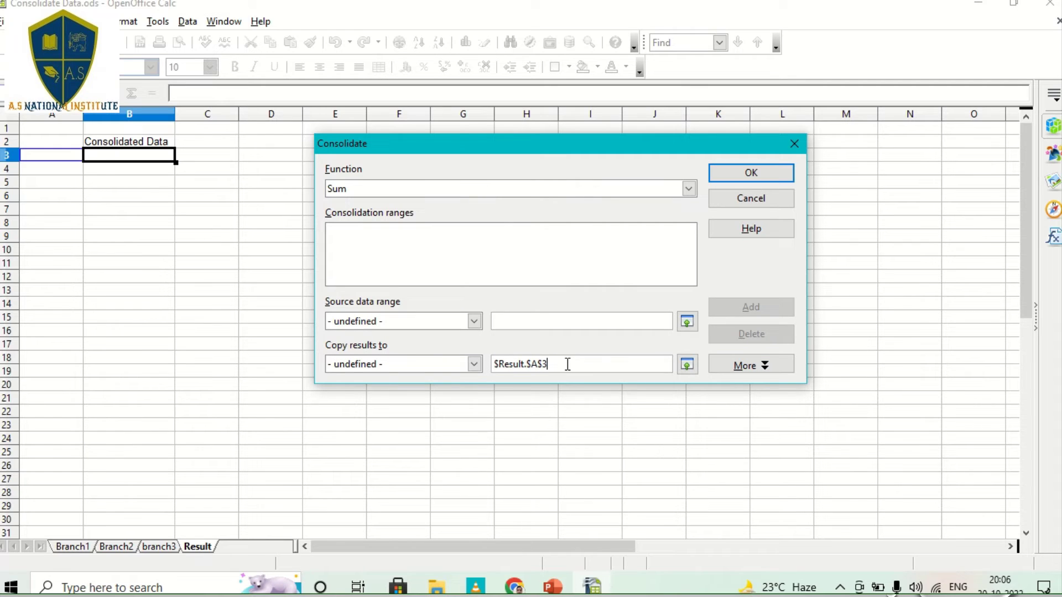
key(BackSpace)
key(BackSpace)
key(BackSpace)
key(BackSpace)
key(BackSpace)
key(BackSpace)
key(BackSpace)
key(BackSpace)
key(BackSpace)
key(BackSpace)
key(BackSpace)
key(BackSpace)
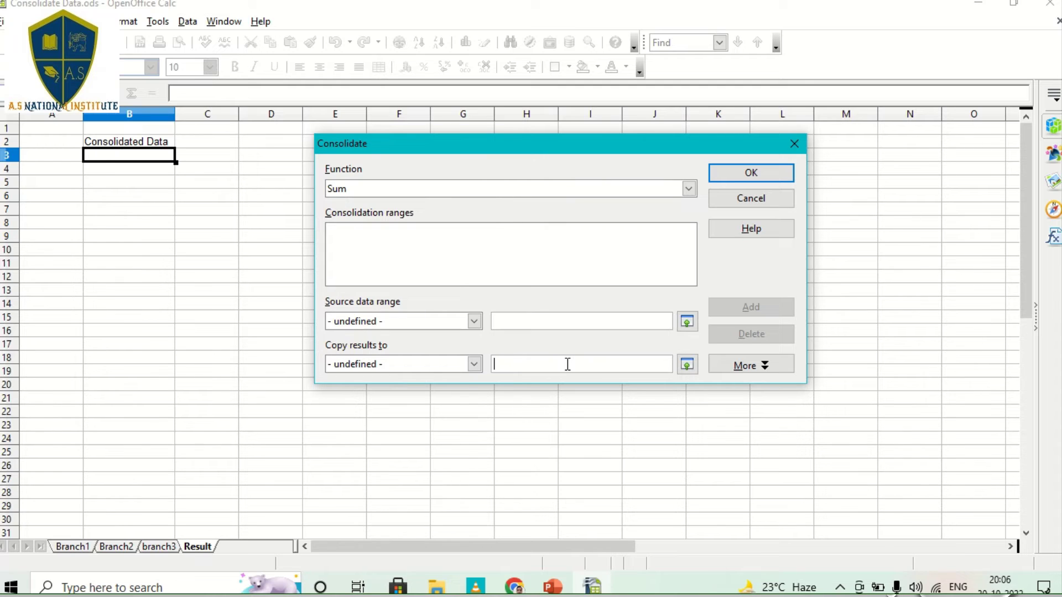
click(122, 161)
Add the Branch1 expenses, $Branch1.$B$2:$B$8, to the consolidation ranges
click(73, 545)
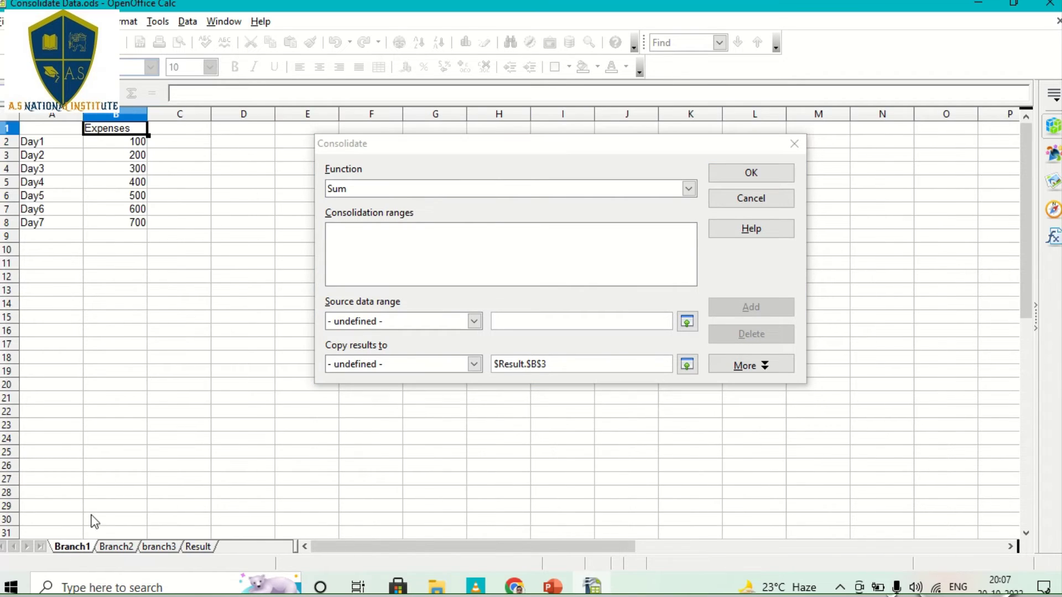
click(206, 141)
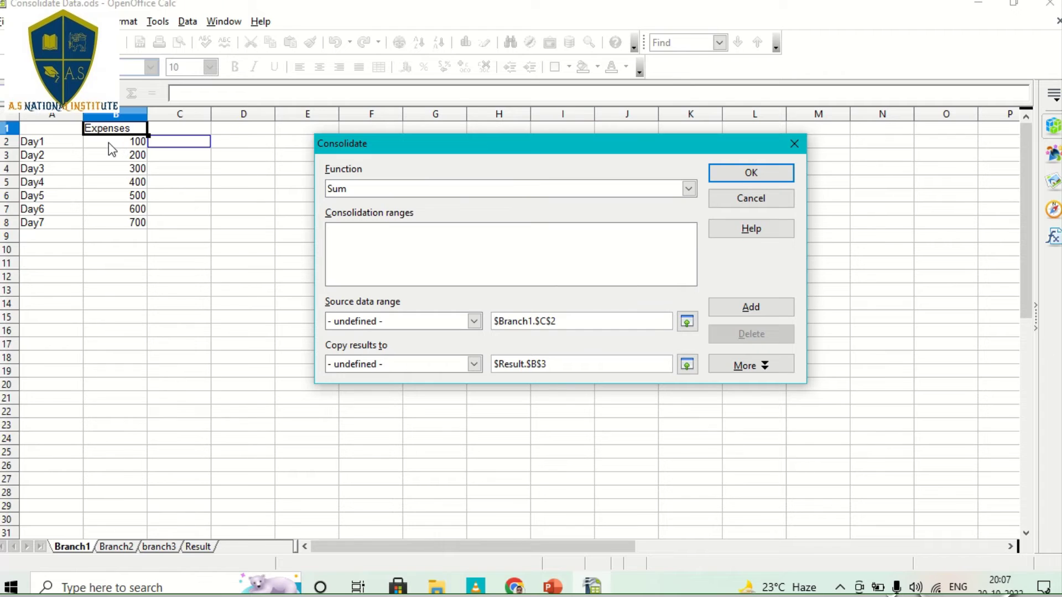
drag(109, 141, 118, 225)
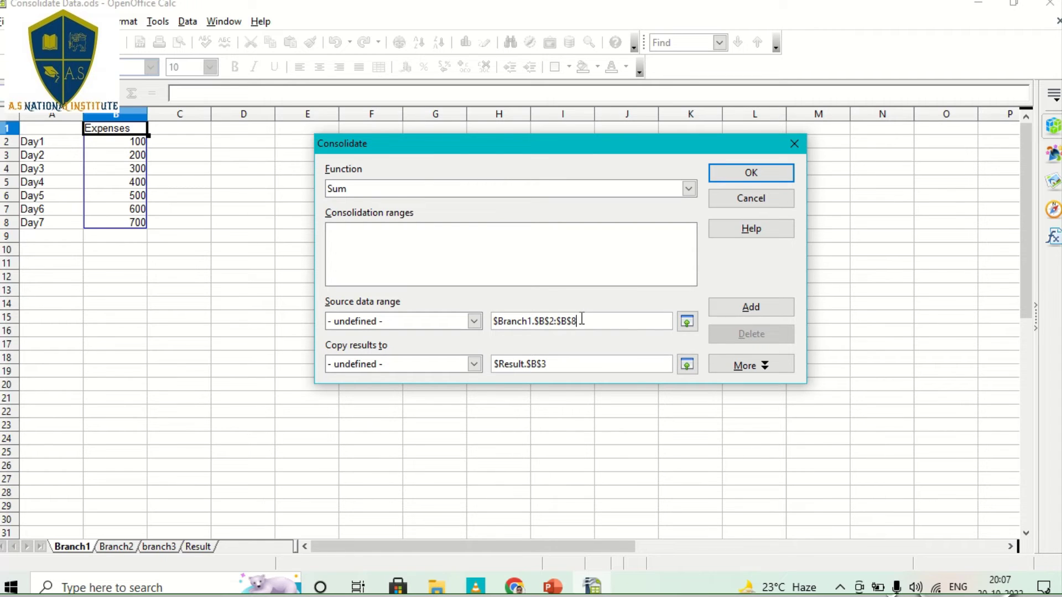
click(734, 314)
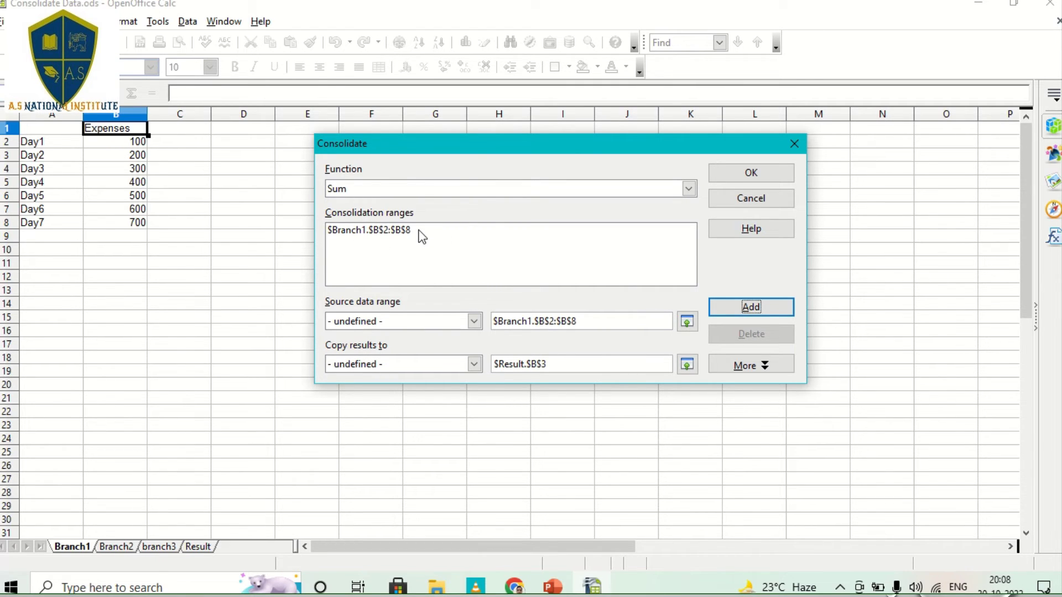
Replace the source data range with $Branch2.$B$2:$B$8 and add it to the consolidation ranges
click(606, 321)
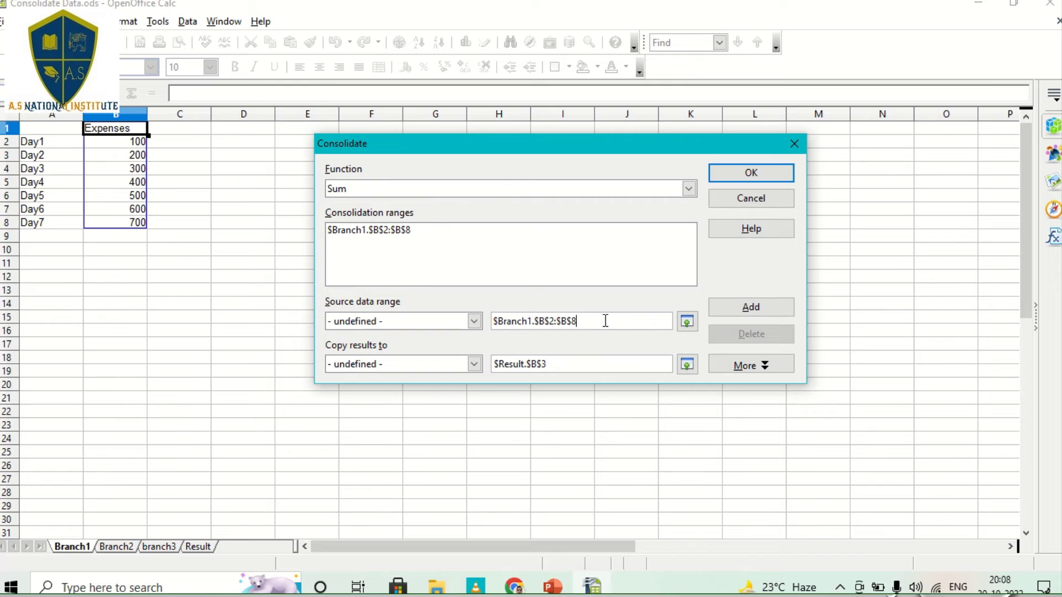
key(BackSpace)
key(BackSpace)
key(BackSpace)
key(BackSpace)
key(BackSpace)
key(BackSpace)
key(BackSpace)
key(BackSpace)
key(BackSpace)
key(BackSpace)
key(BackSpace)
key(BackSpace)
key(BackSpace)
key(BackSpace)
key(BackSpace)
key(BackSpace)
key(BackSpace)
key(BackSpace)
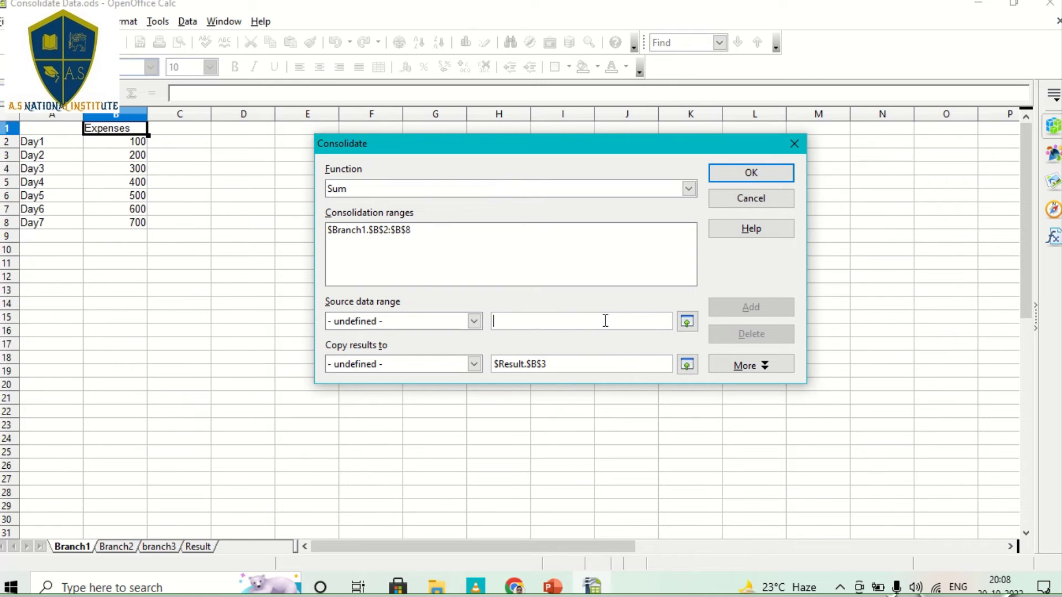
click(116, 546)
drag(111, 140, 125, 229)
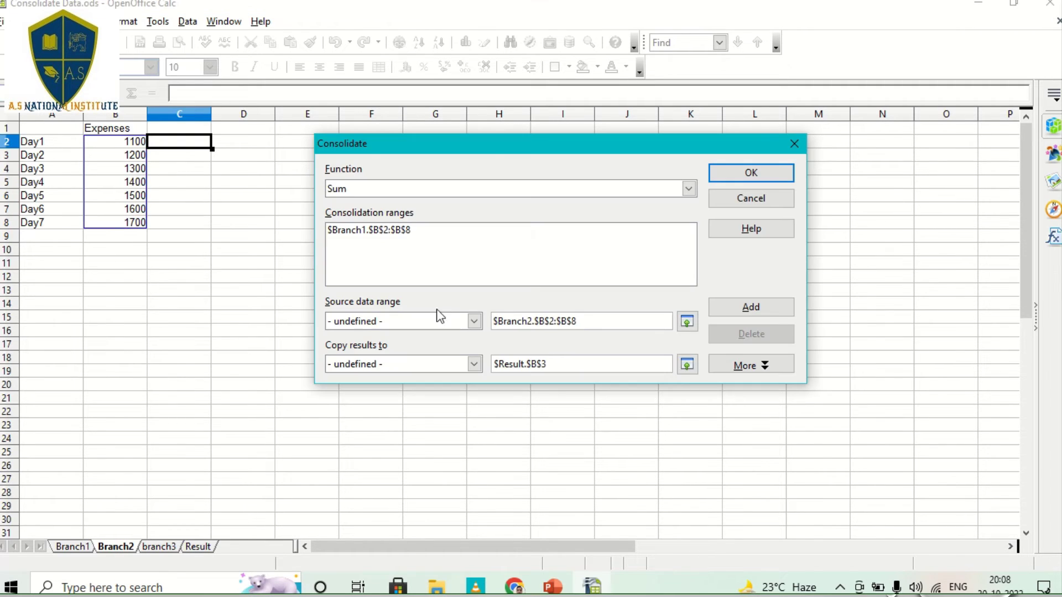
click(715, 307)
Replace the source data range with the branch3 expenses, $branch3.$B$2:$B$8, and add it to the consolidation ranges
click(599, 314)
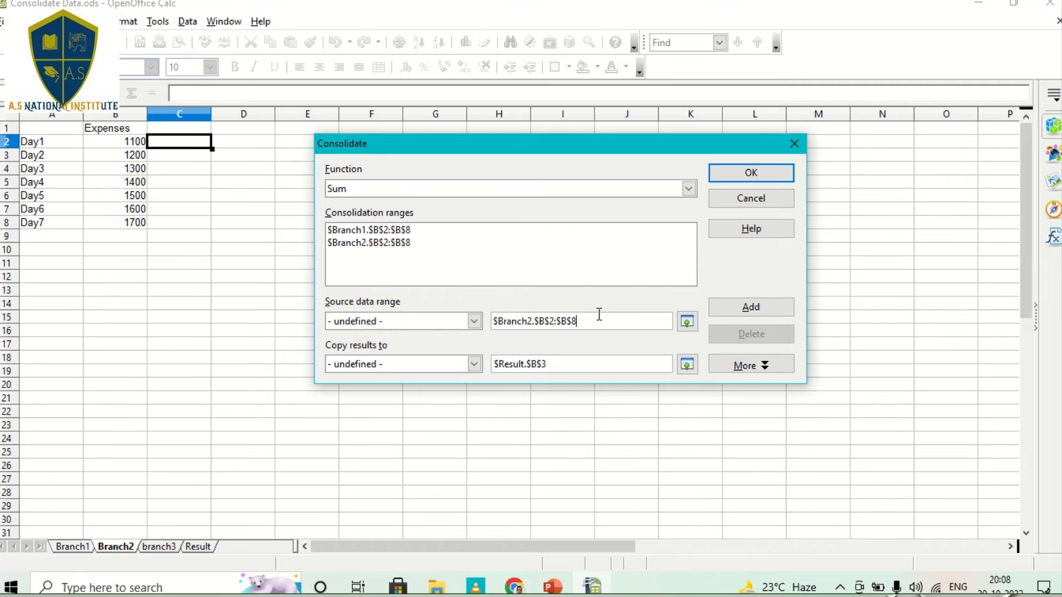
key(BackSpace)
key(BackSpace)
key(BackSpace)
key(BackSpace)
key(BackSpace)
key(BackSpace)
key(BackSpace)
key(BackSpace)
key(BackSpace)
key(BackSpace)
key(BackSpace)
key(BackSpace)
key(BackSpace)
key(BackSpace)
key(BackSpace)
key(BackSpace)
key(BackSpace)
key(BackSpace)
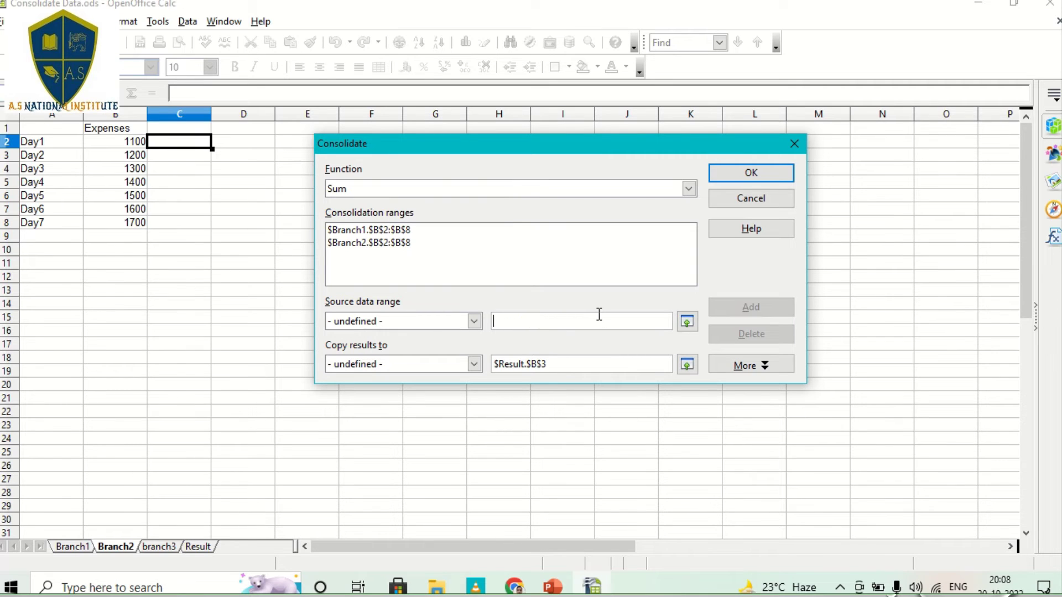
click(159, 547)
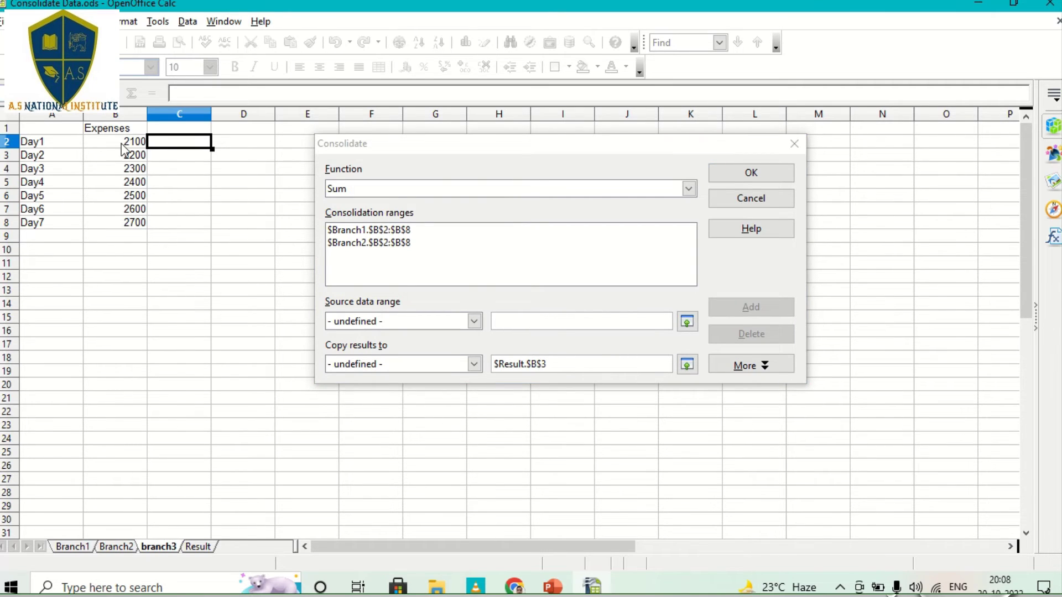
drag(114, 143, 132, 224)
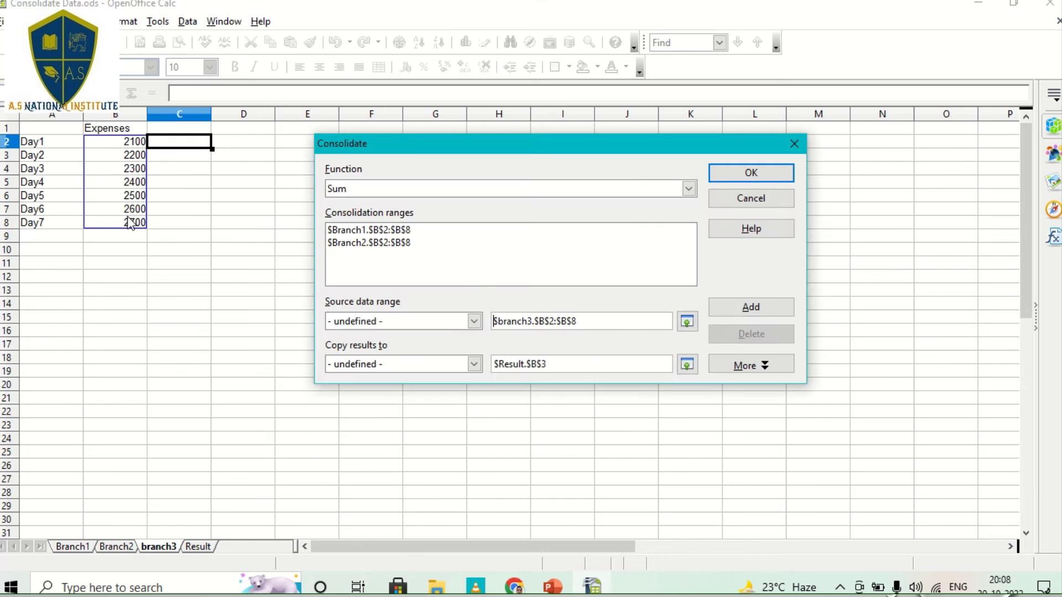
click(721, 316)
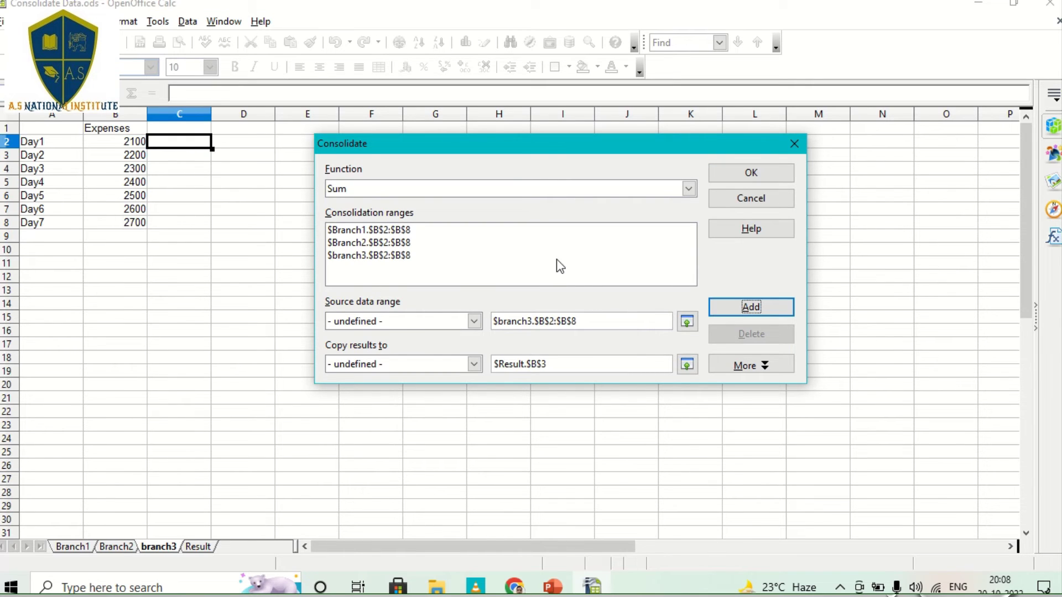
Switch to the Result sheet and run the consolidation of the three branch ranges
click(198, 547)
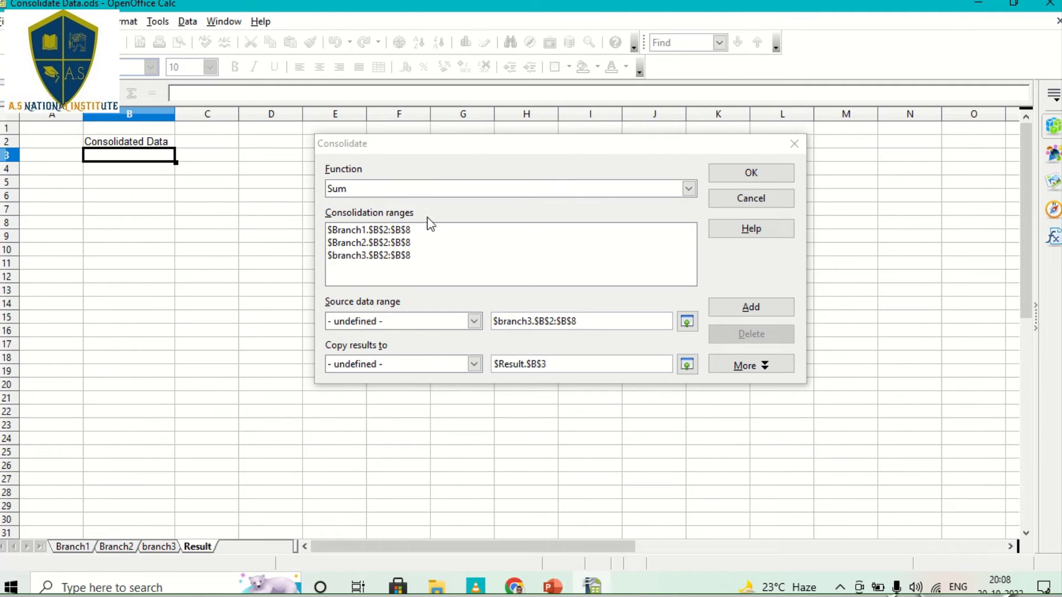
click(751, 173)
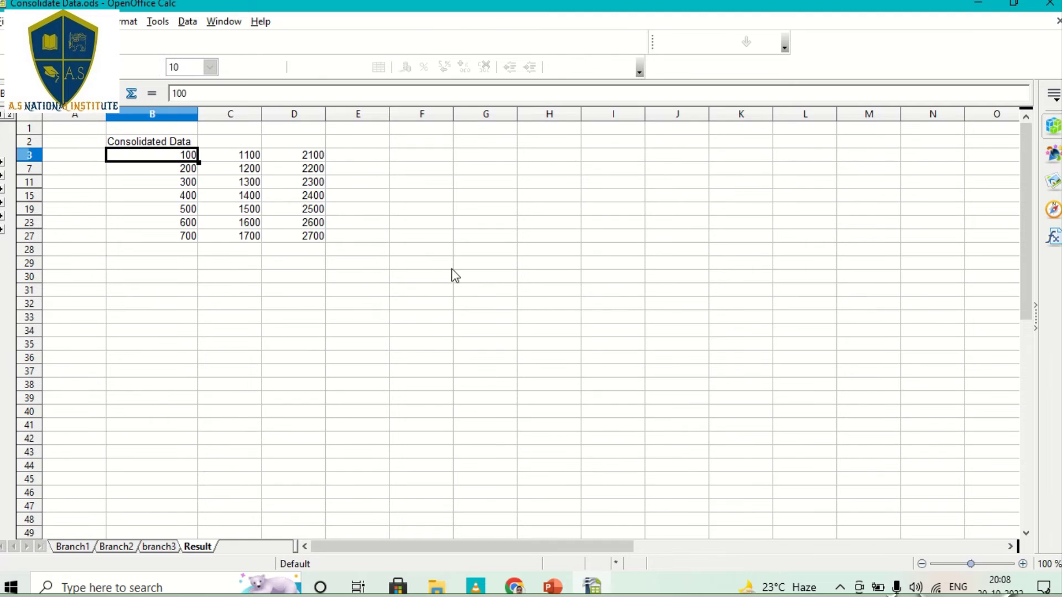
click(437, 264)
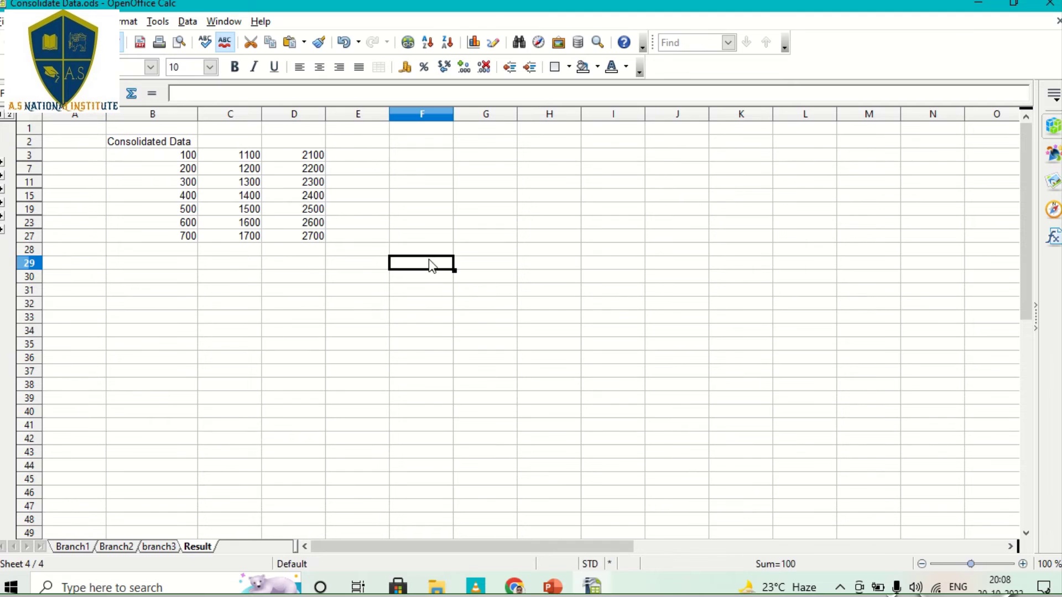
Compare the Day1 expenses on the Branch1, Branch2 and branch3 sheets with row 3 of the Result sheet
click(136, 156)
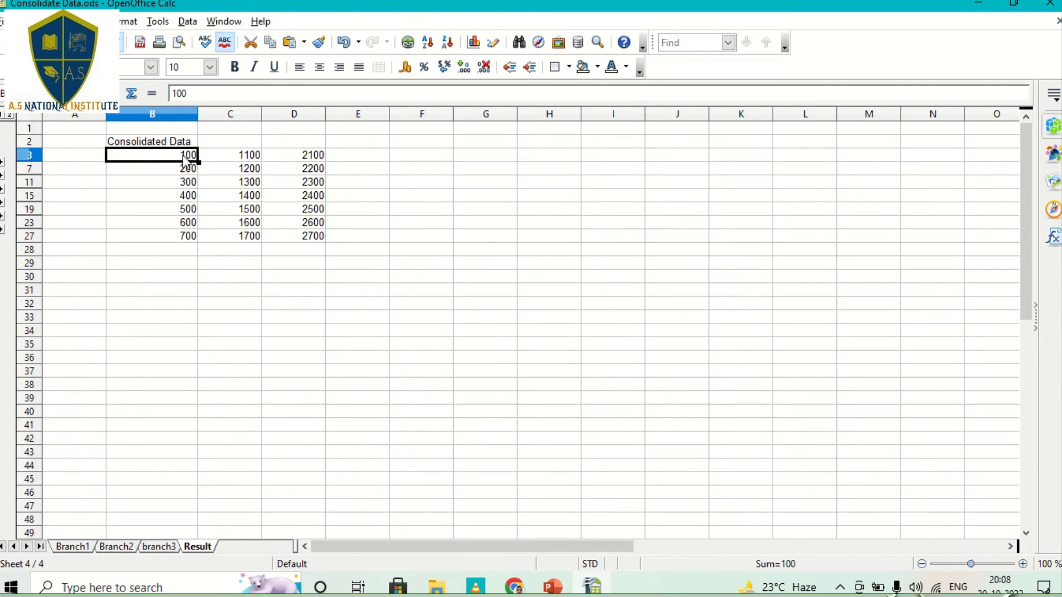
click(72, 547)
click(132, 144)
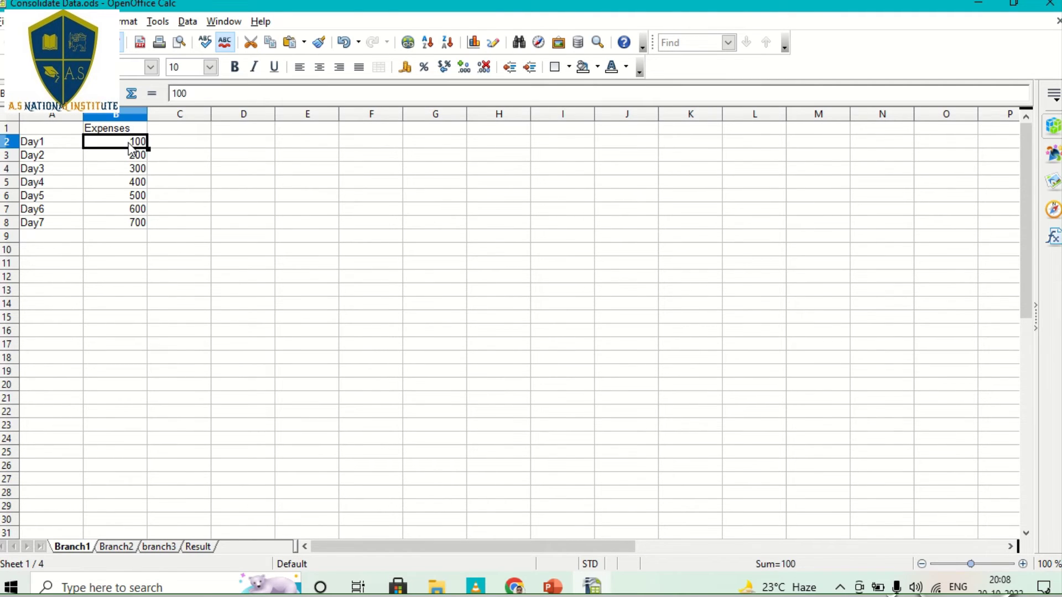
click(119, 547)
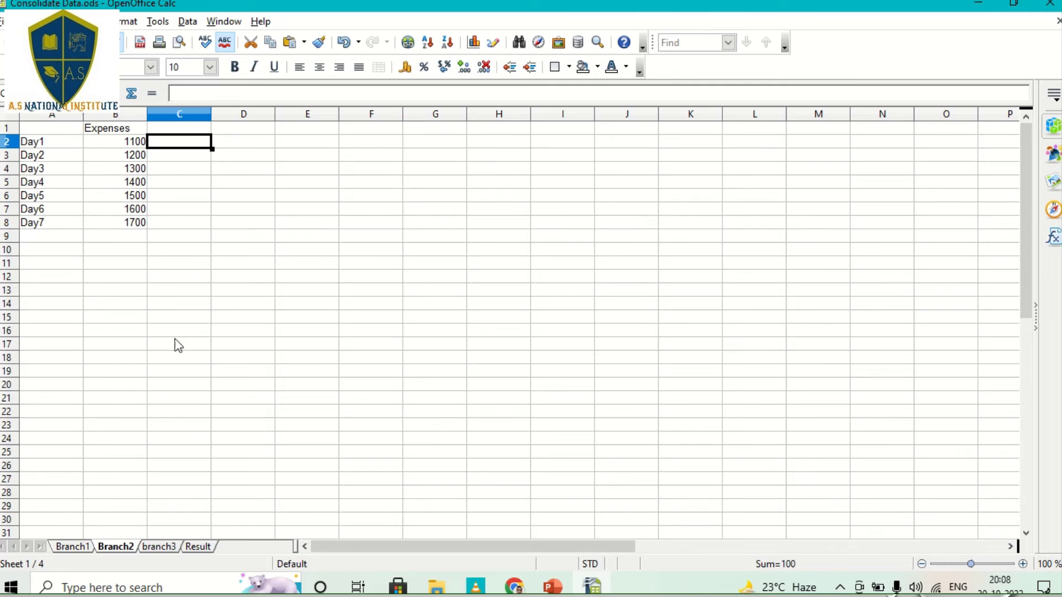
click(133, 142)
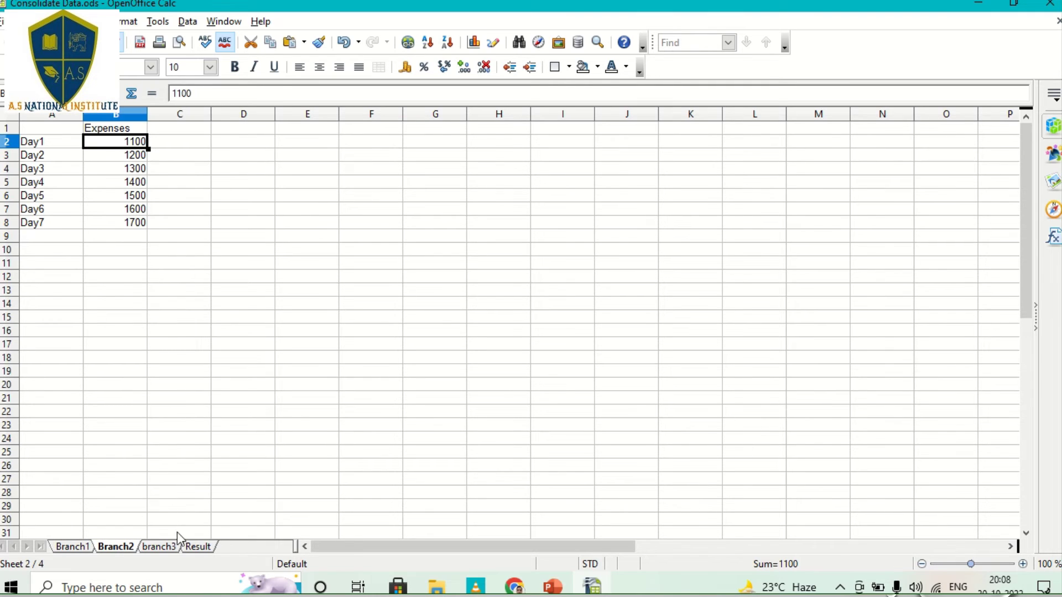
click(164, 547)
click(133, 143)
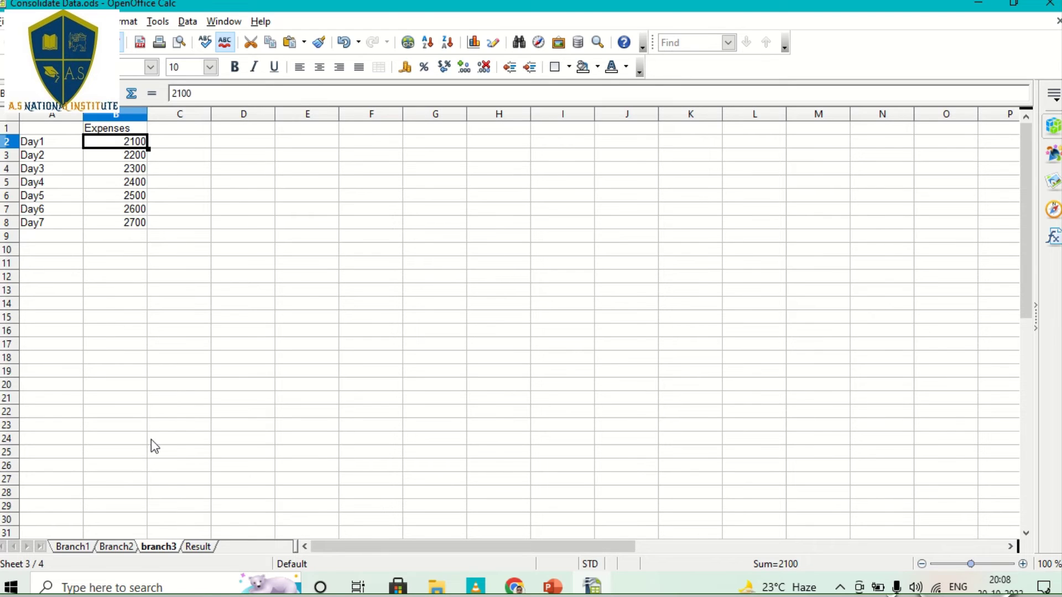
click(197, 546)
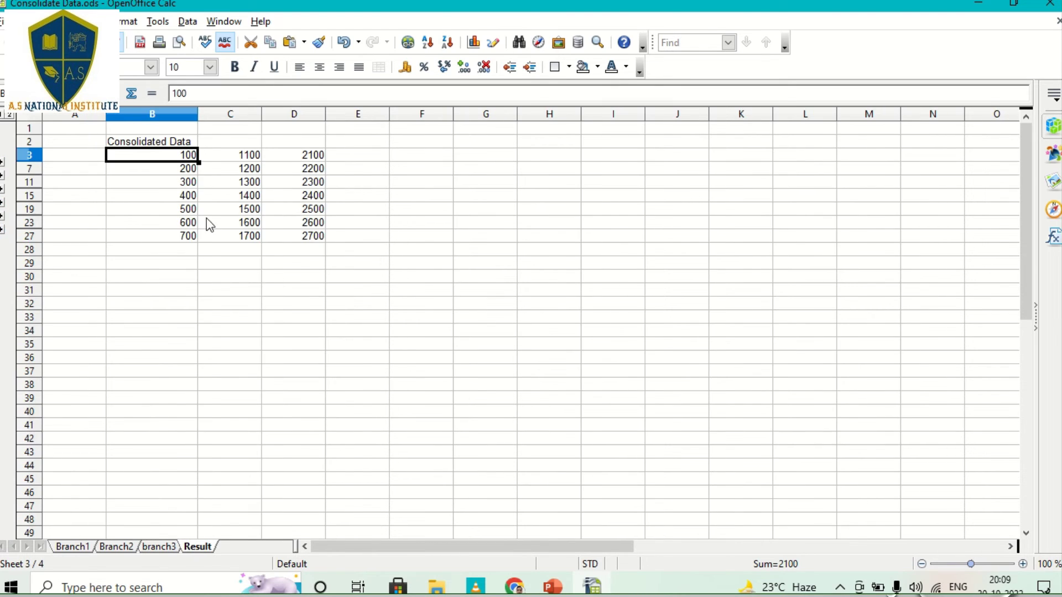
click(259, 159)
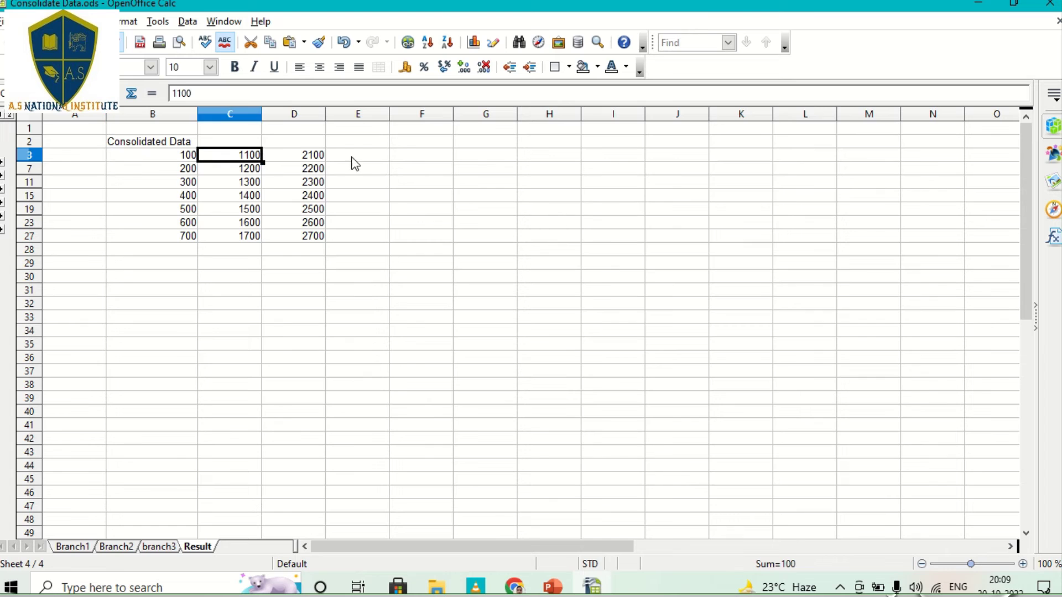
click(311, 158)
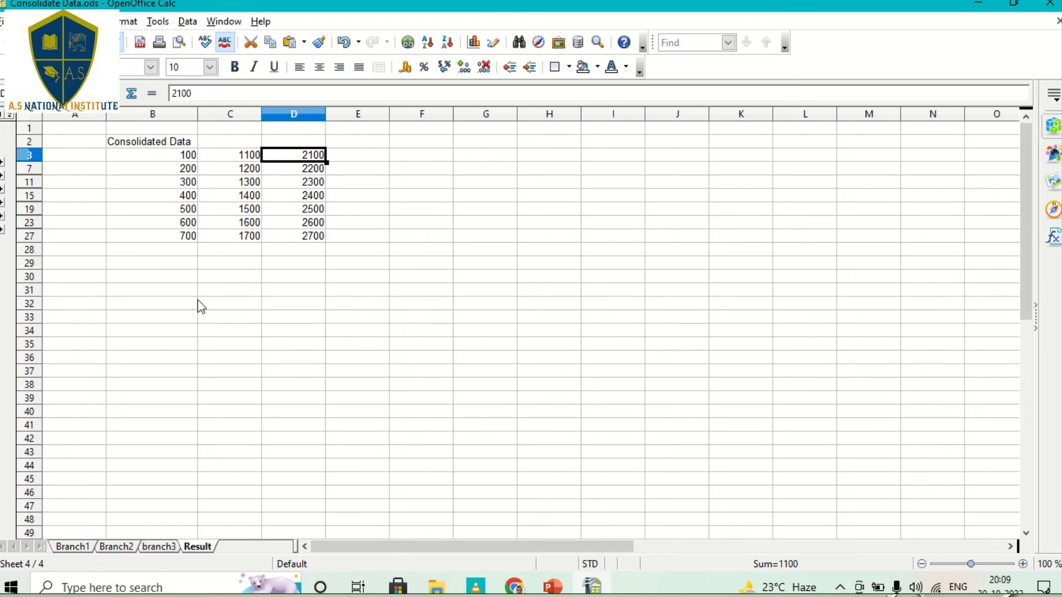
click(75, 547)
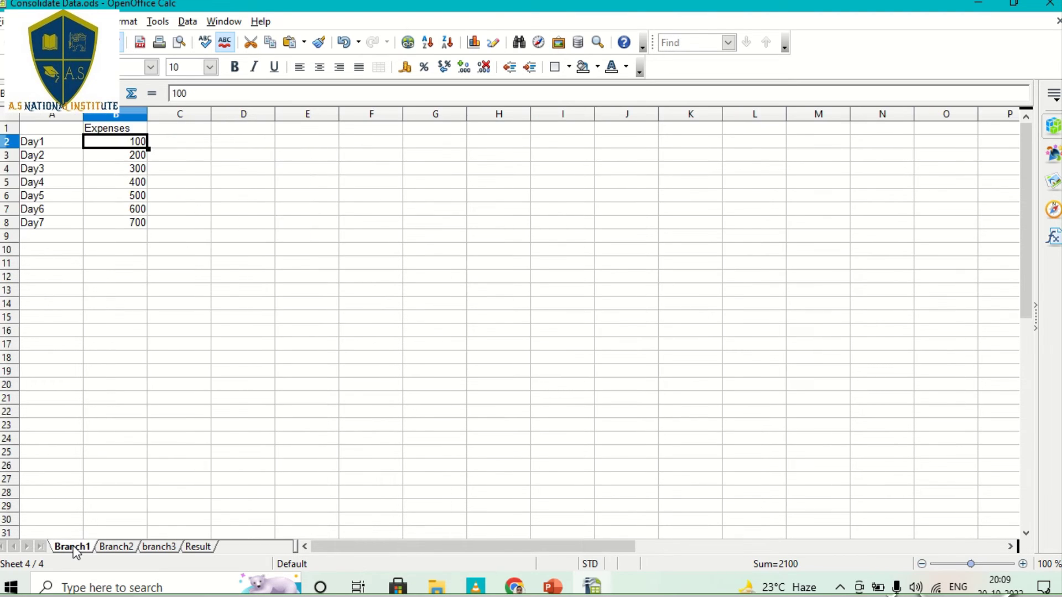
click(113, 548)
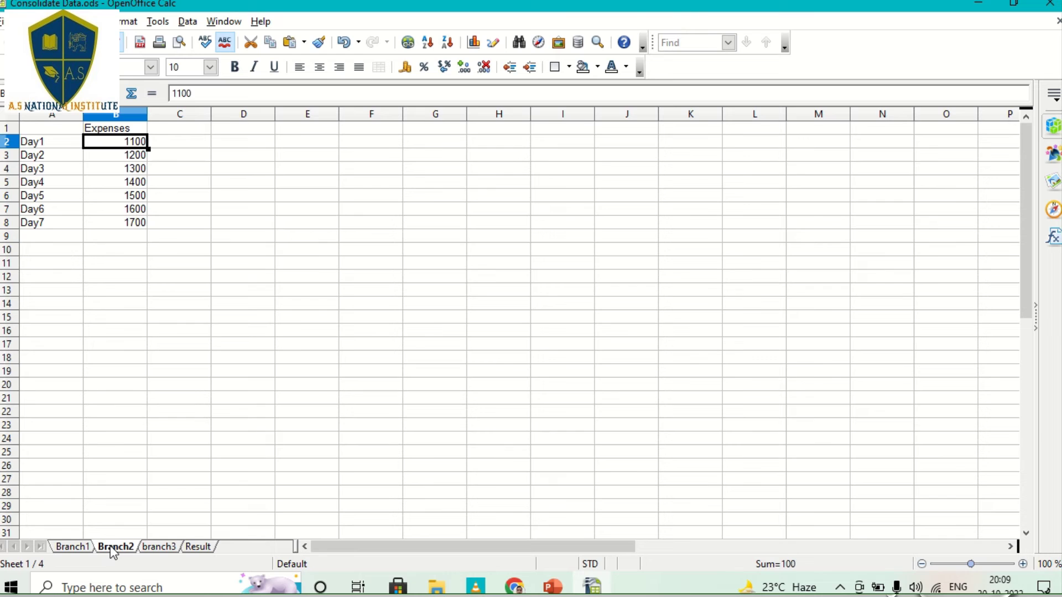
click(160, 546)
click(193, 546)
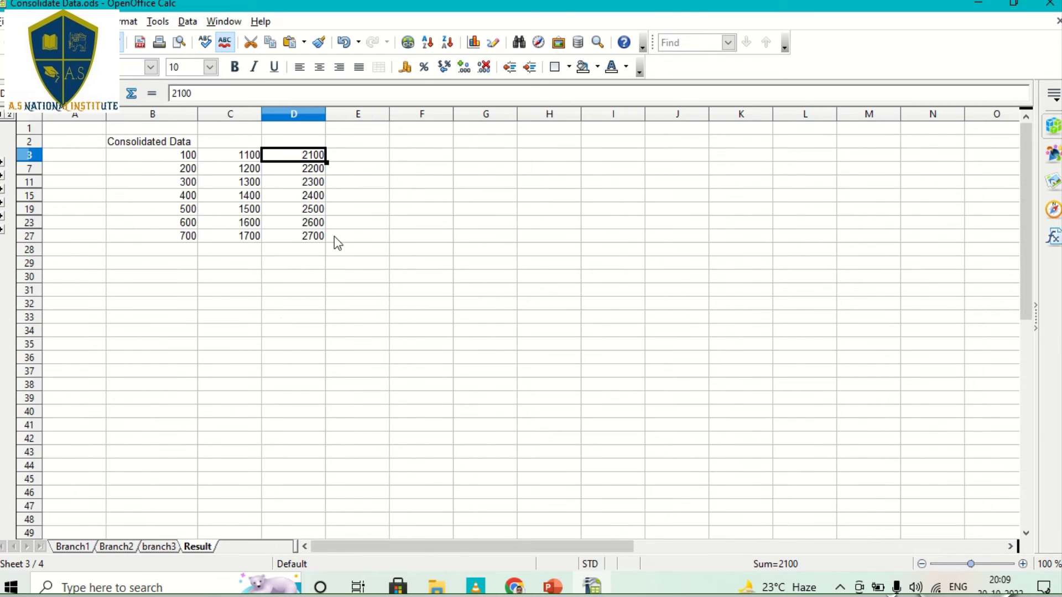
click(361, 157)
click(190, 157)
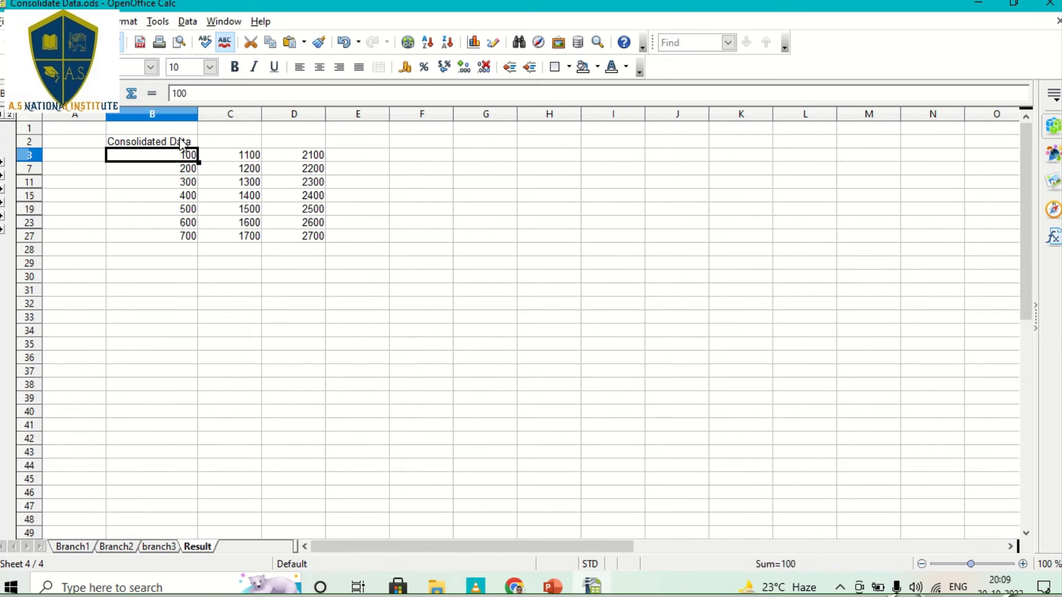
click(188, 23)
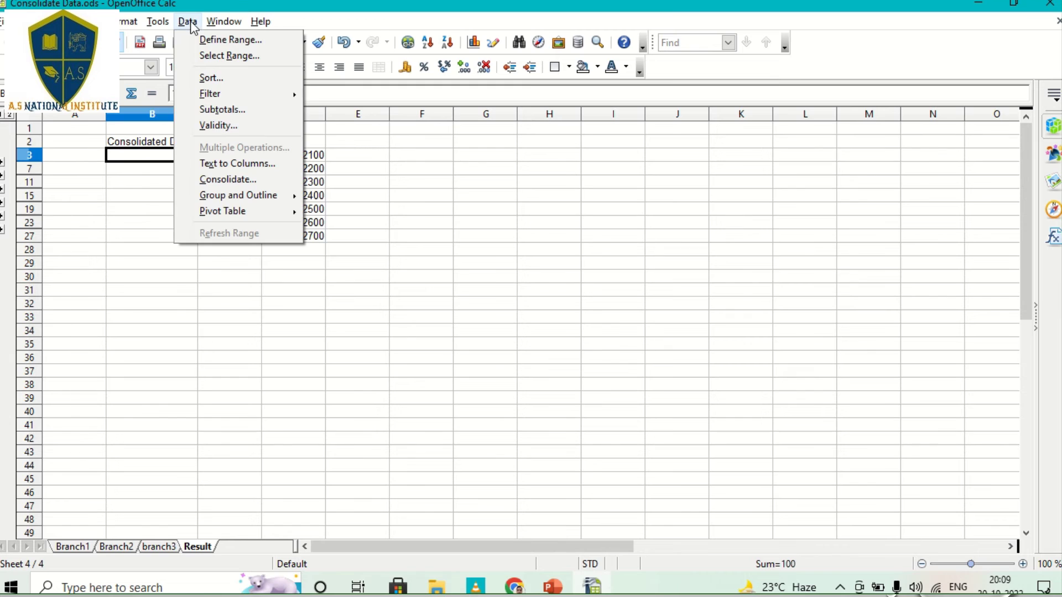
click(223, 180)
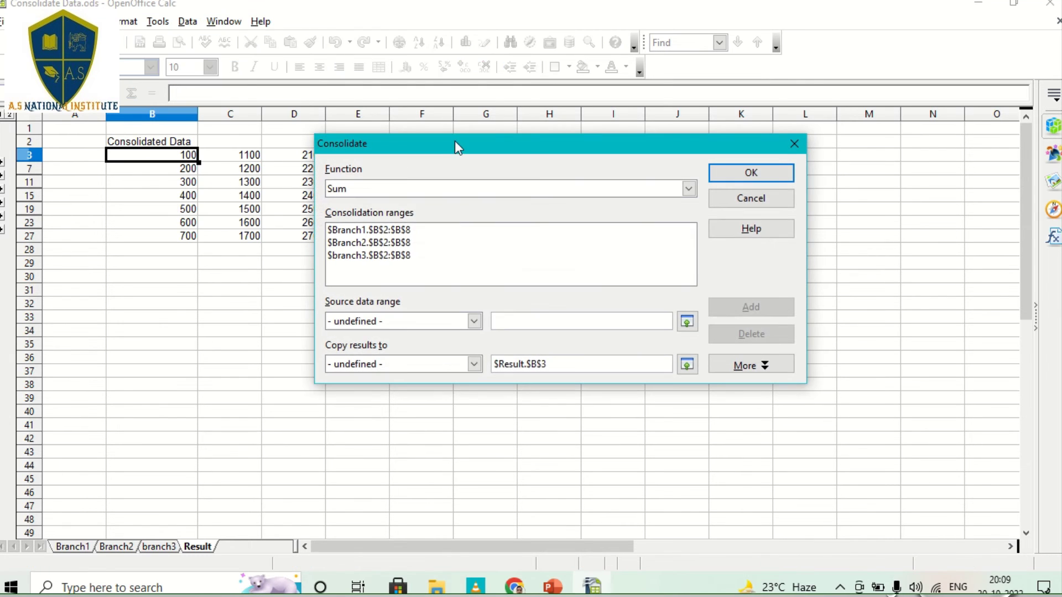
drag(455, 143, 601, 158)
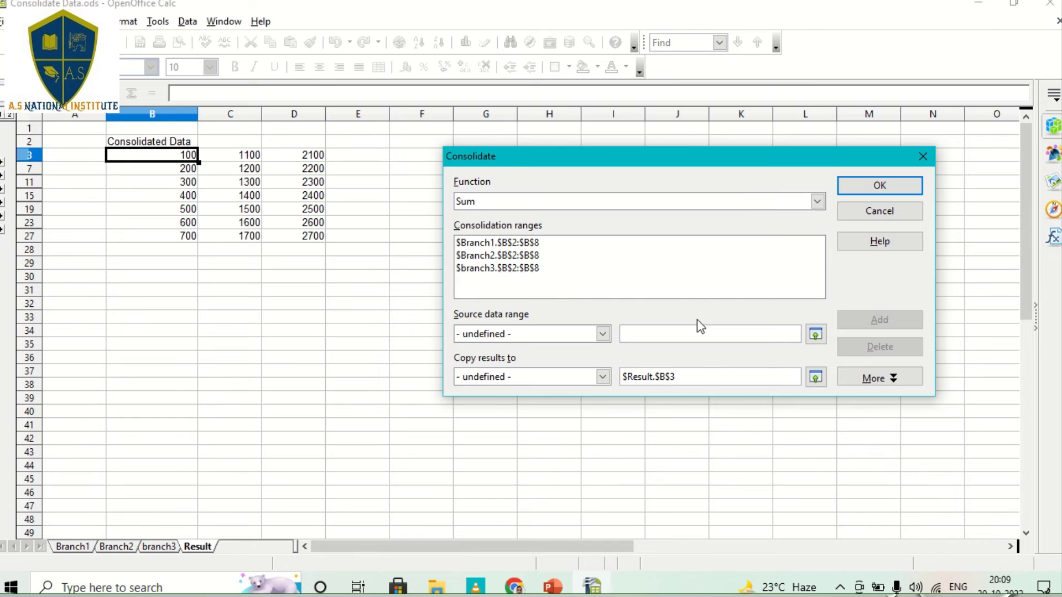
click(891, 382)
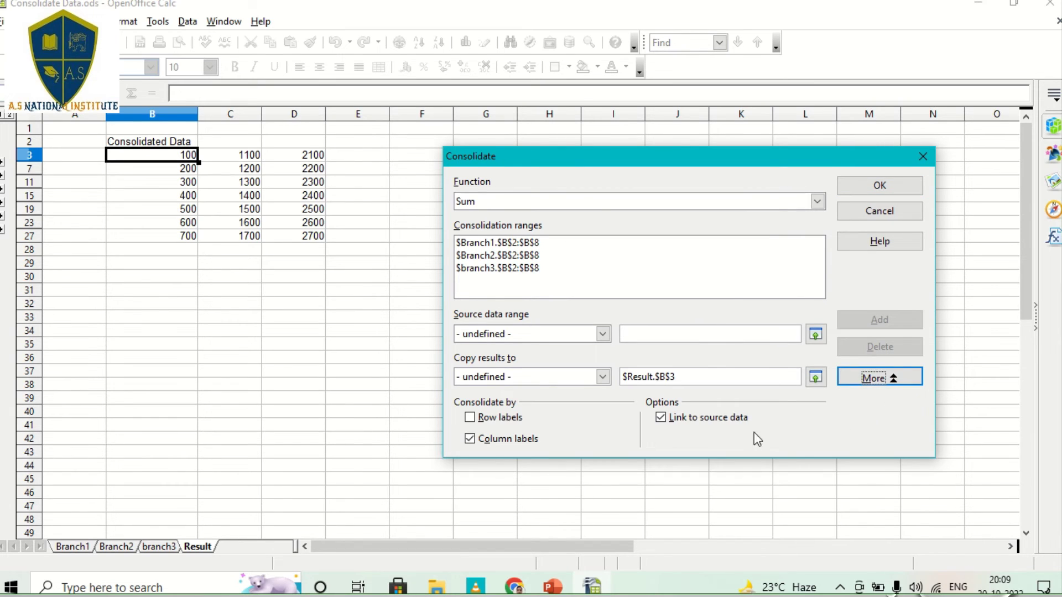
click(660, 417)
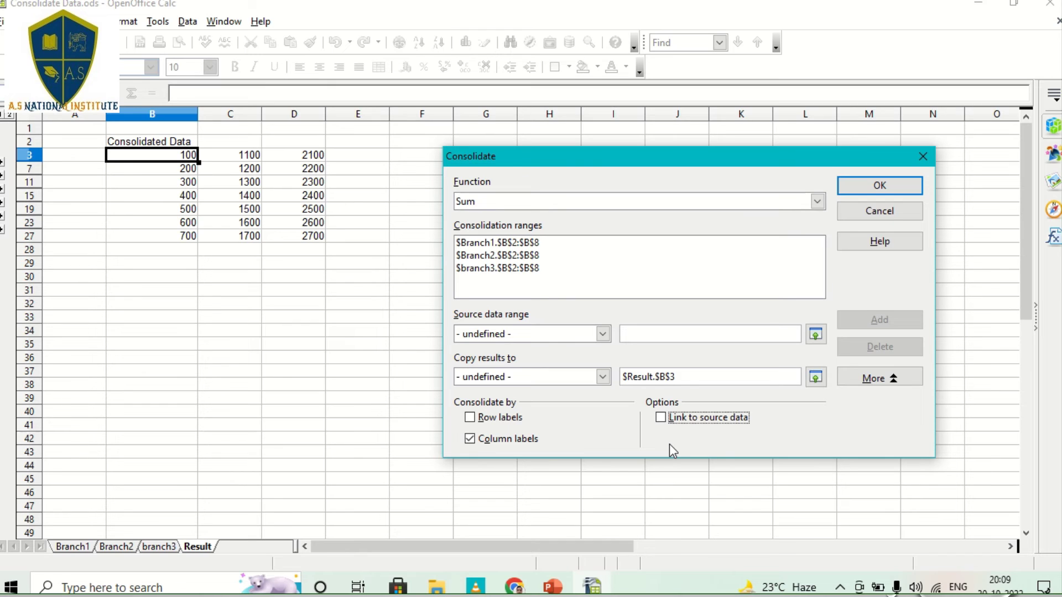
click(470, 440)
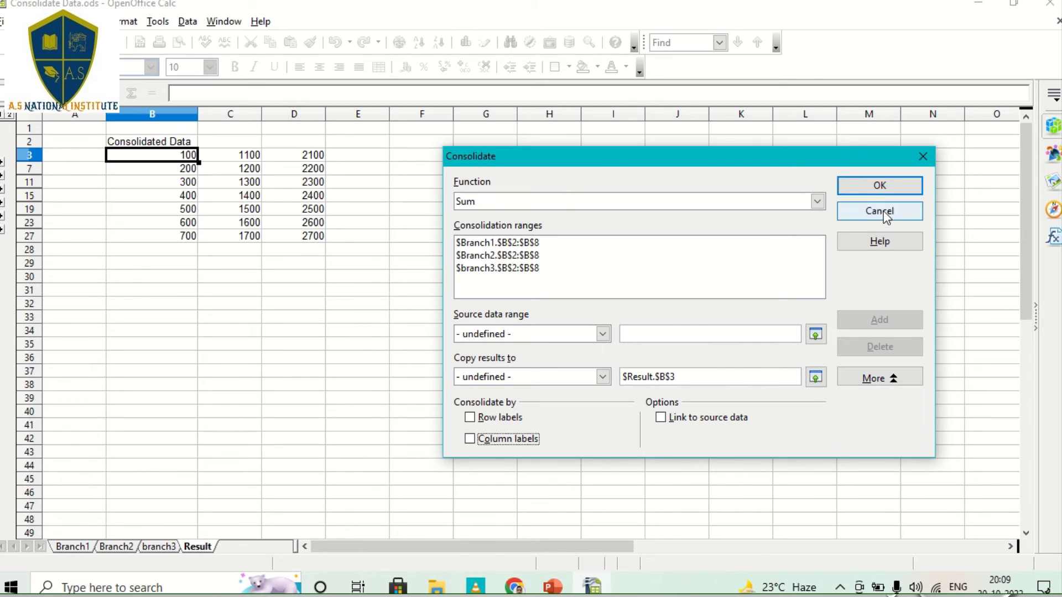
click(923, 154)
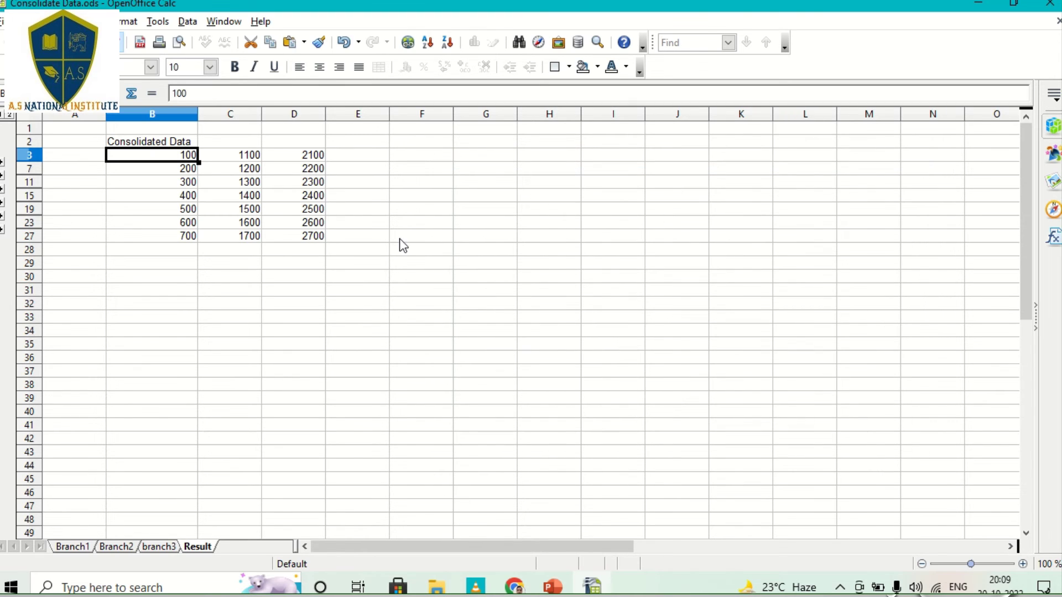
Delete all contents of the consolidated results in B3:D27 of the Result sheet and save the file
click(380, 238)
drag(163, 157, 301, 237)
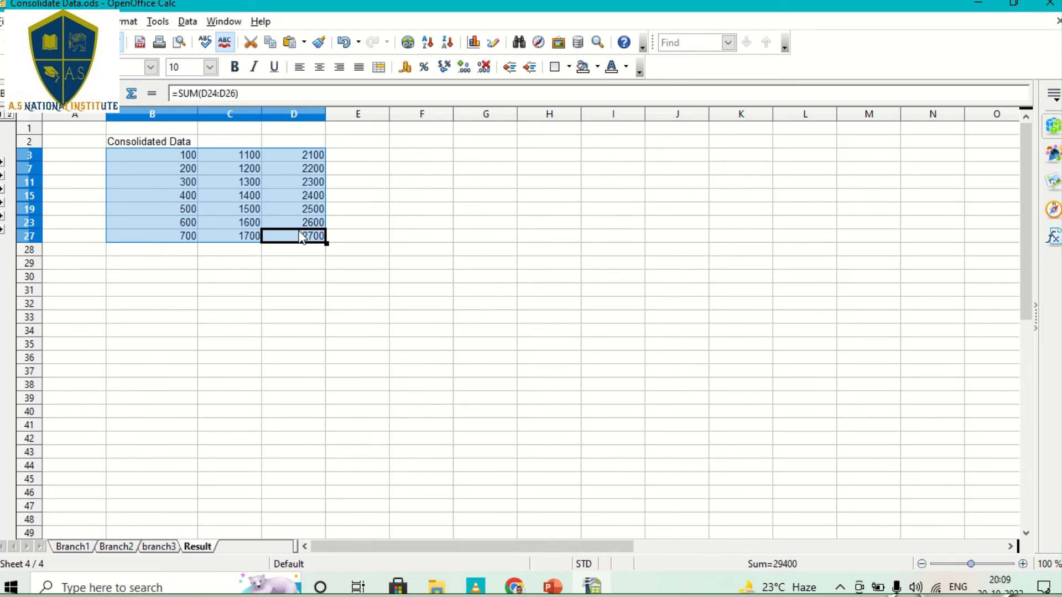
key(Delete)
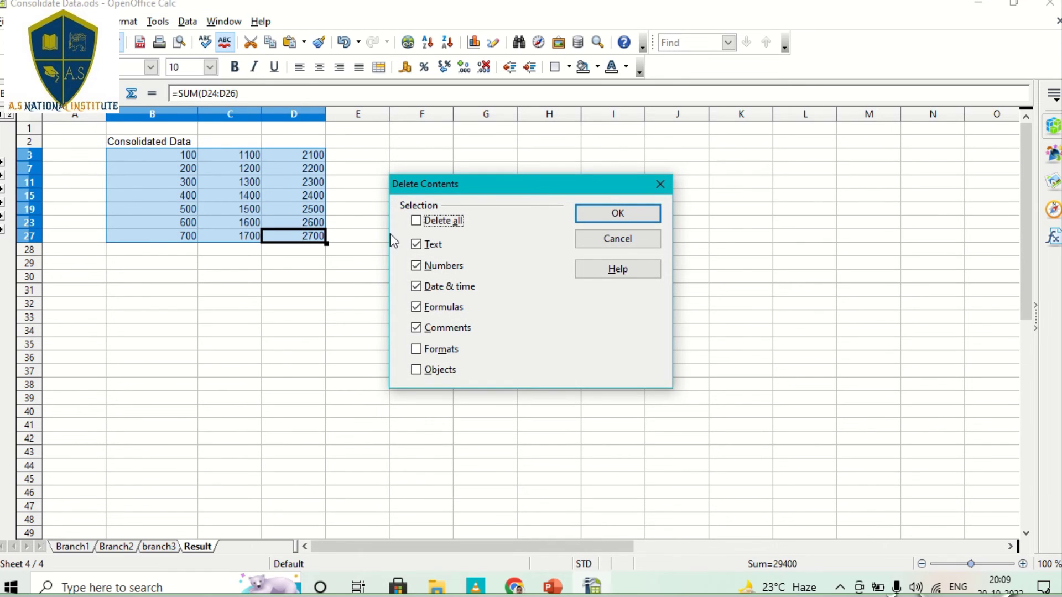
click(418, 222)
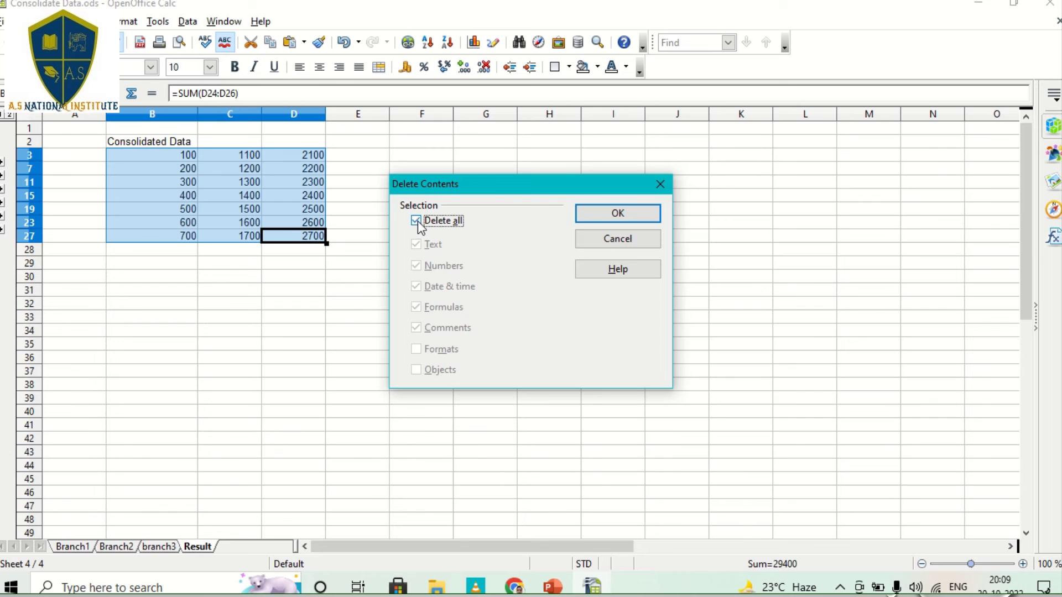
click(587, 220)
click(415, 195)
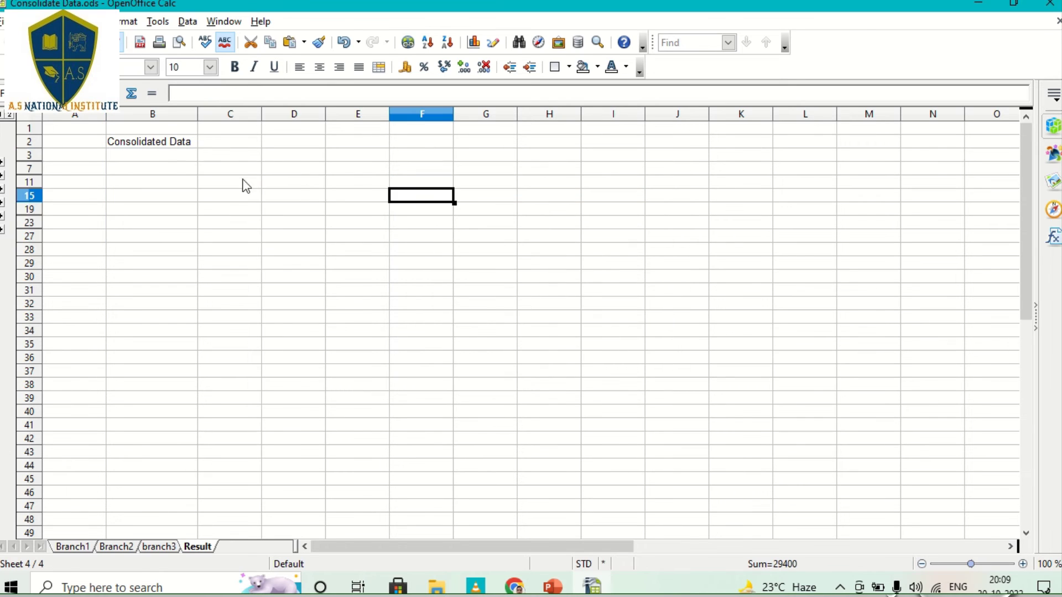
click(165, 158)
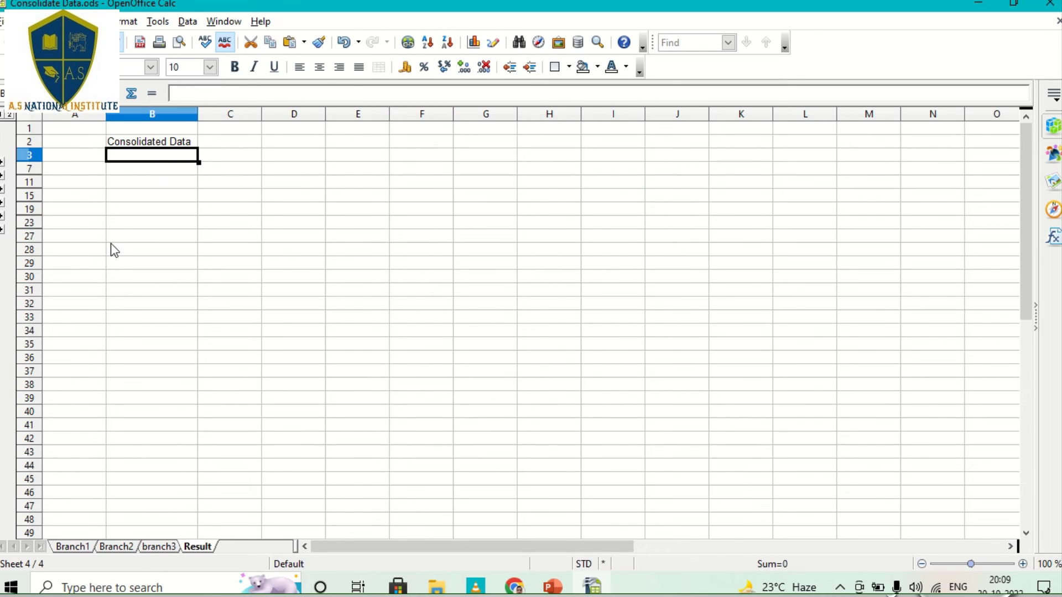
key(ctrl+s)
Consolidate the three branch ranges with Sum into $Result.$B$3, with Link to source data and Column labels turned off
click(195, 25)
click(215, 178)
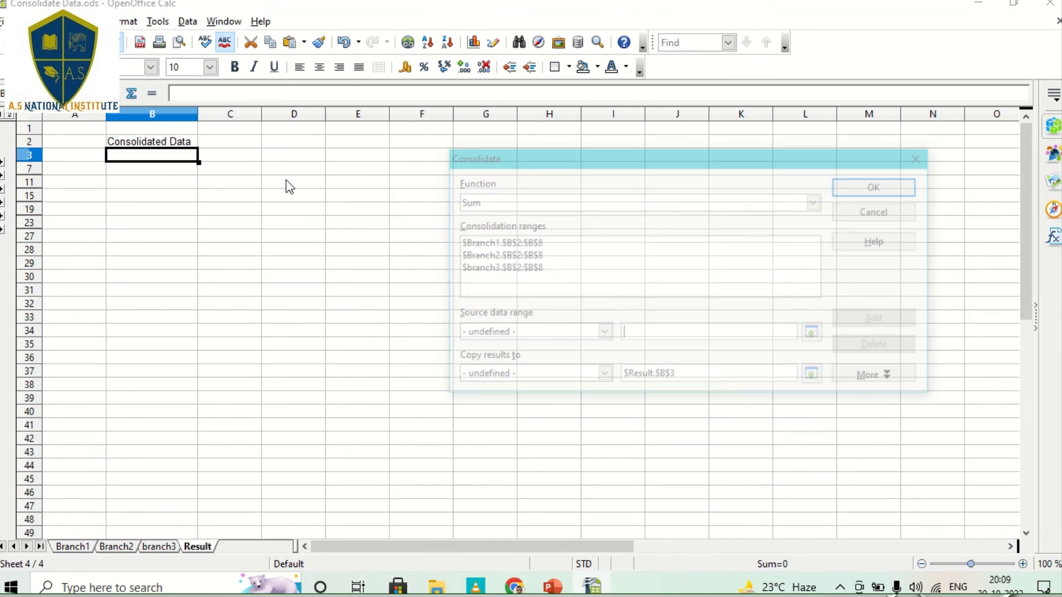
click(878, 381)
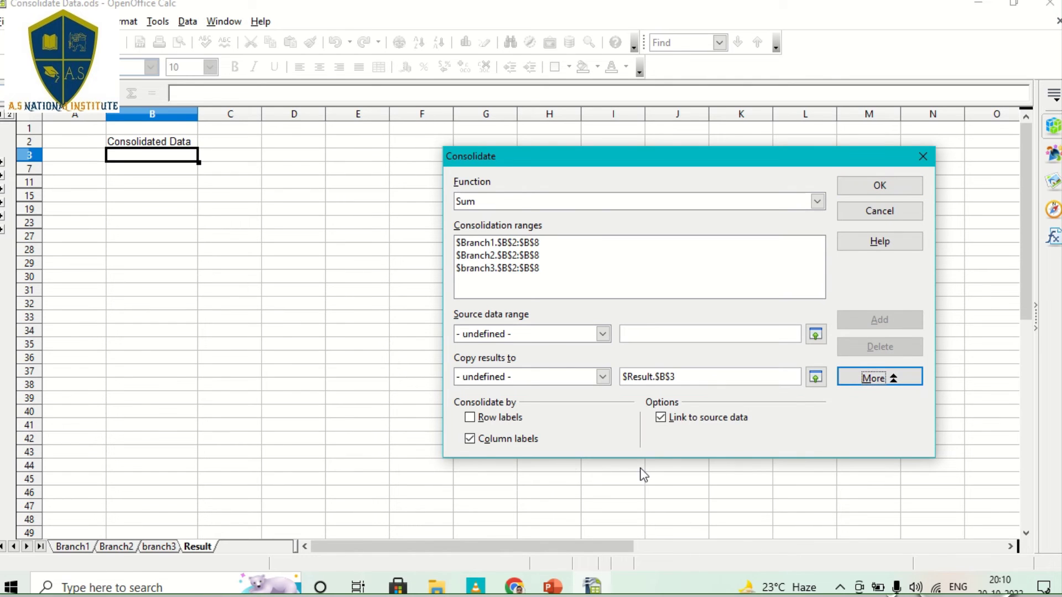
click(661, 417)
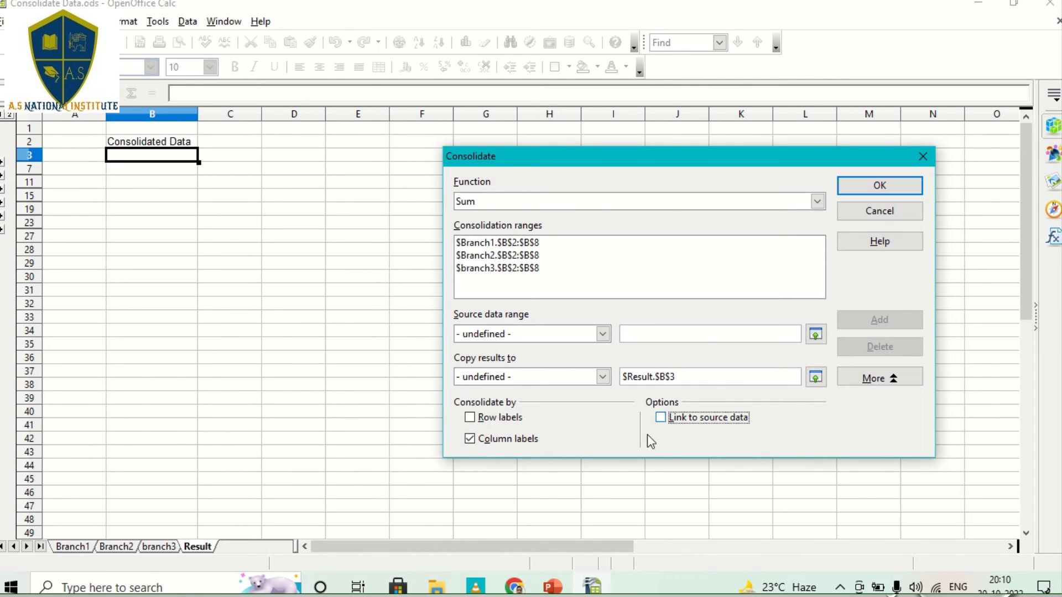
click(468, 440)
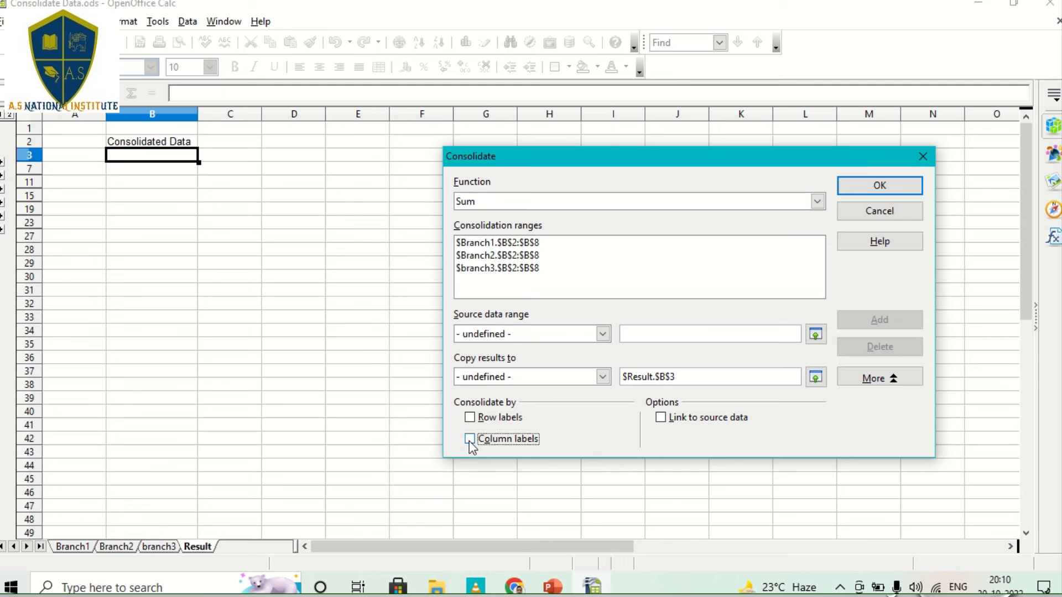
click(497, 483)
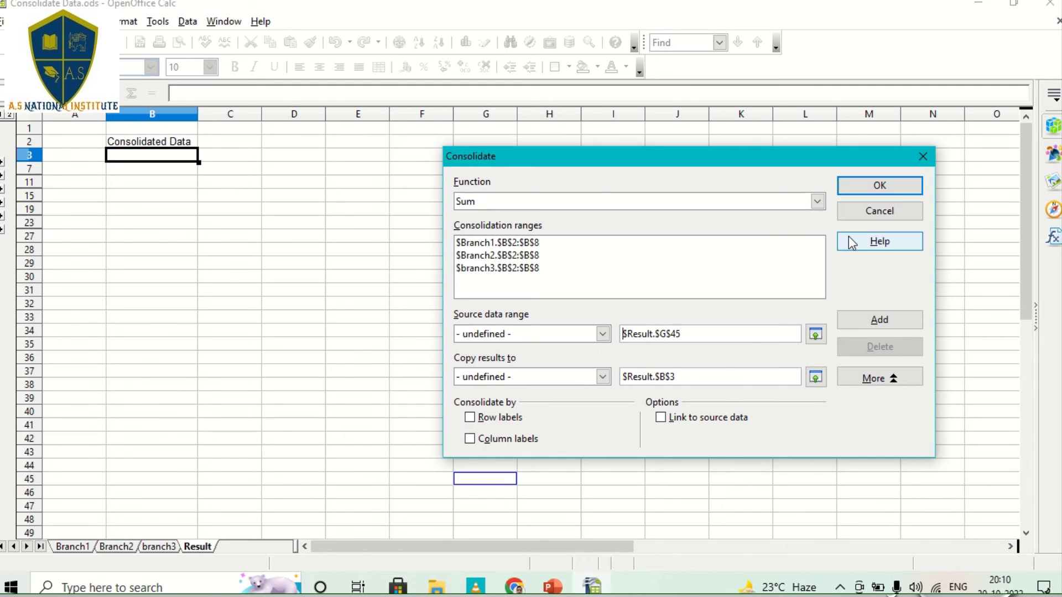
click(693, 381)
click(879, 186)
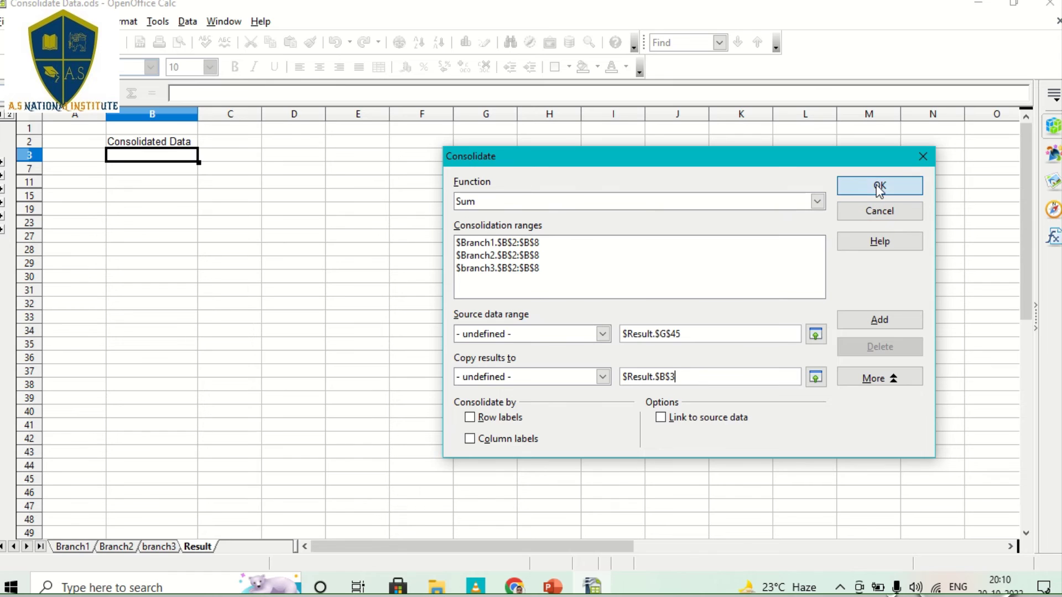
click(240, 237)
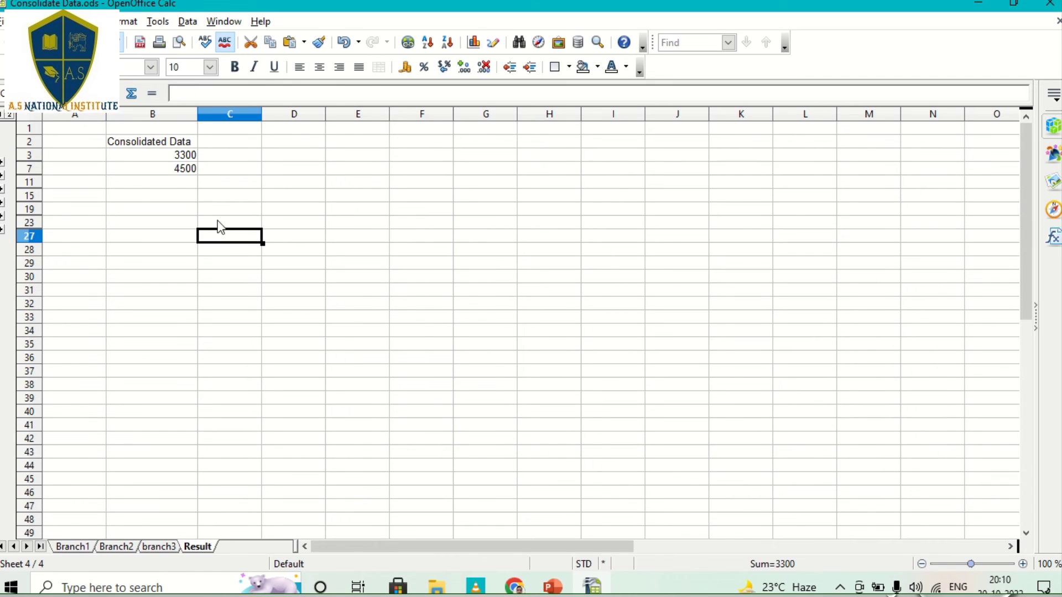
click(136, 156)
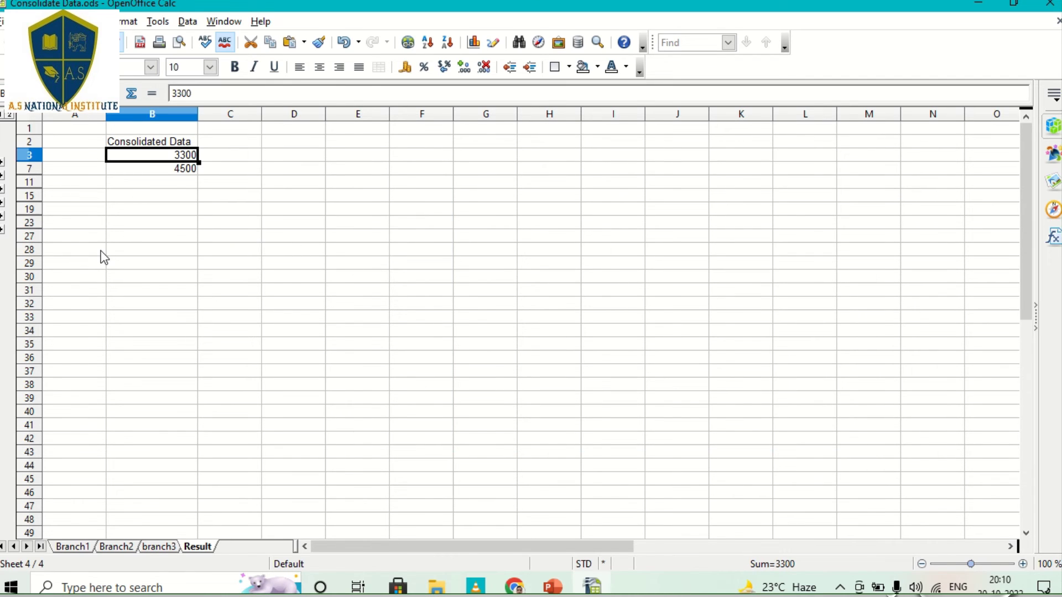
click(177, 212)
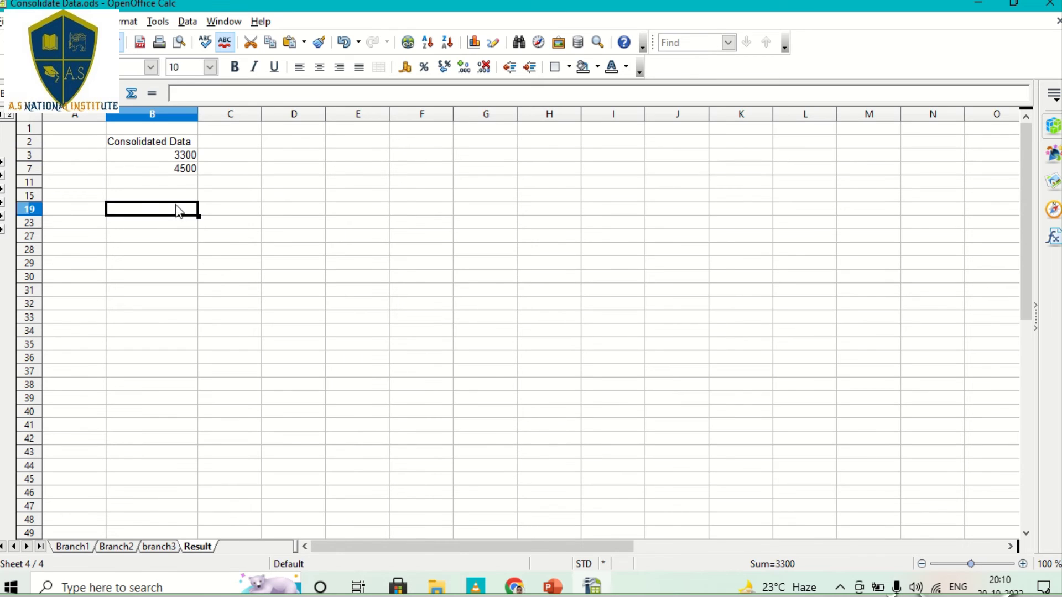
click(266, 187)
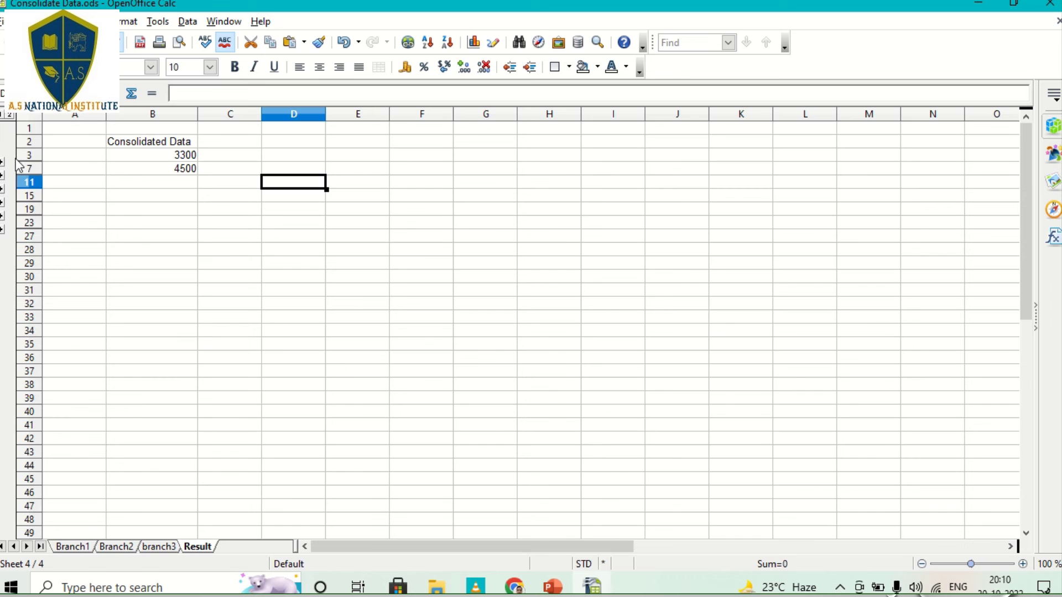
drag(20, 161, 24, 200)
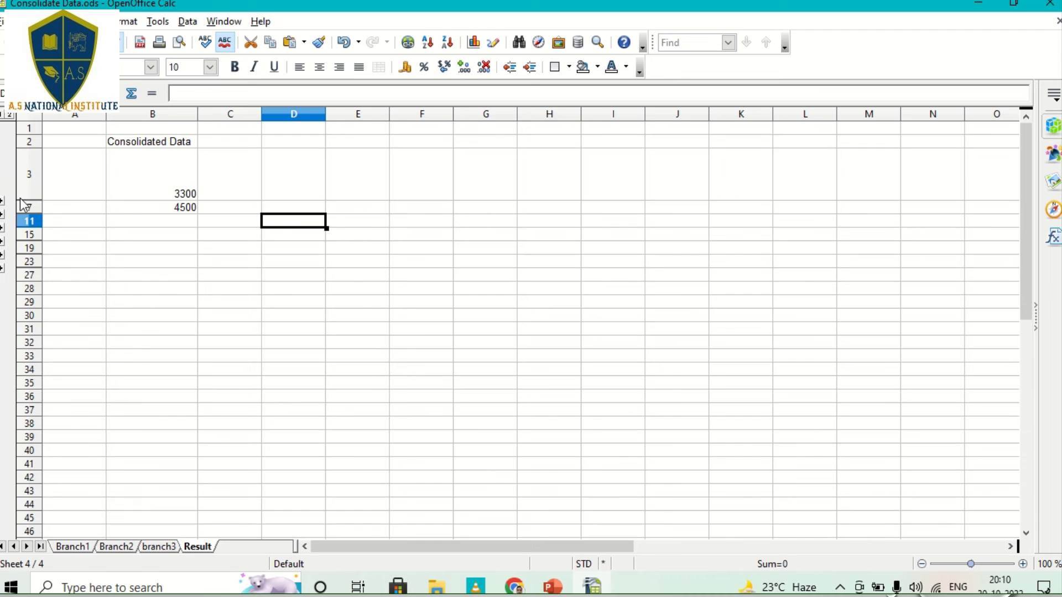
key(ctrl+z)
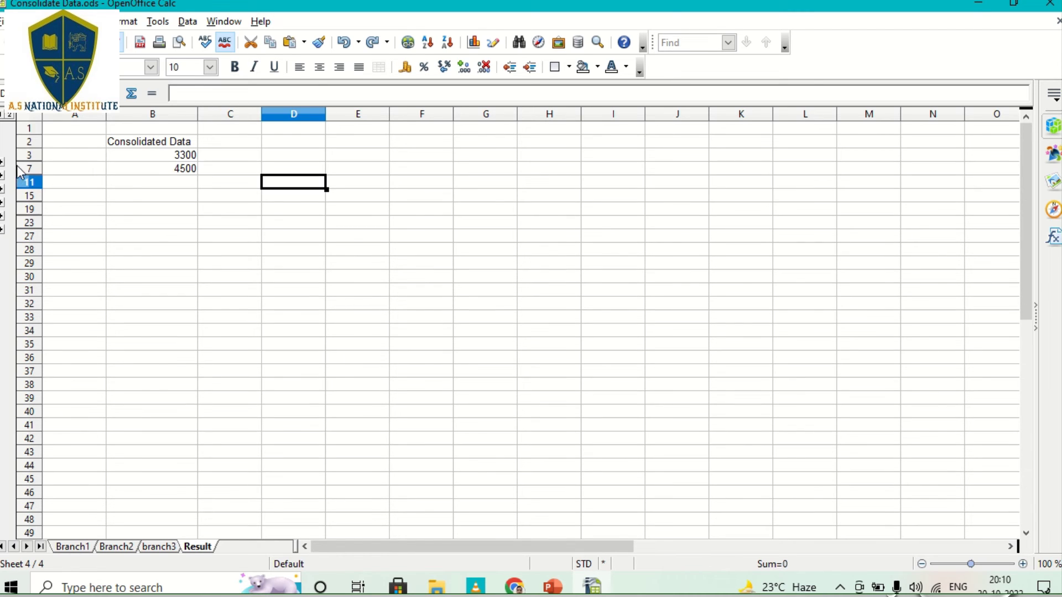
Reveal the hidden rows 4, 5 and 6 between rows 3 and 7 of the Result sheet
drag(29, 163, 33, 209)
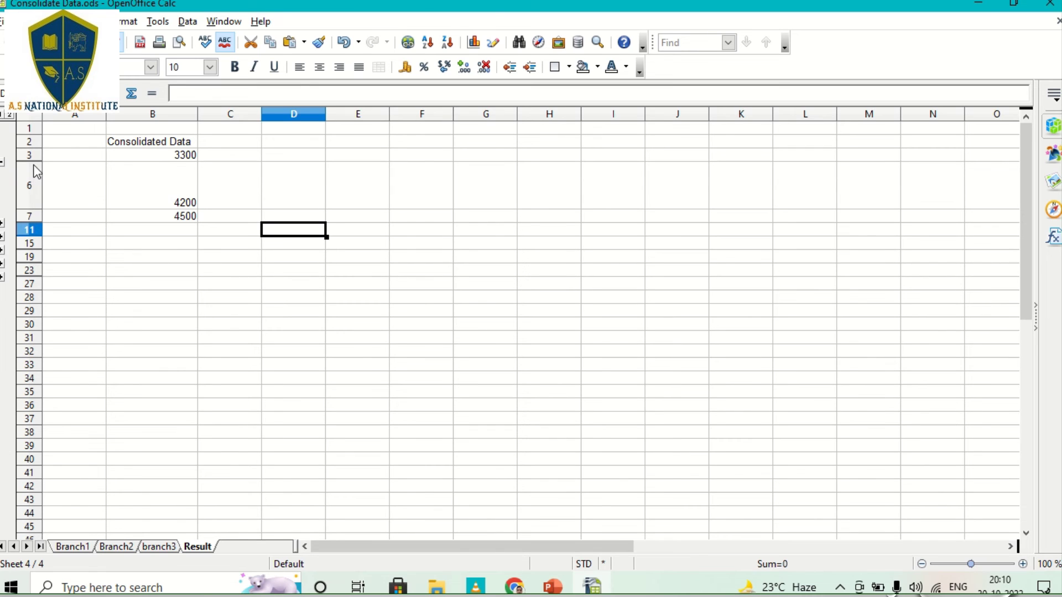
drag(34, 163, 35, 199)
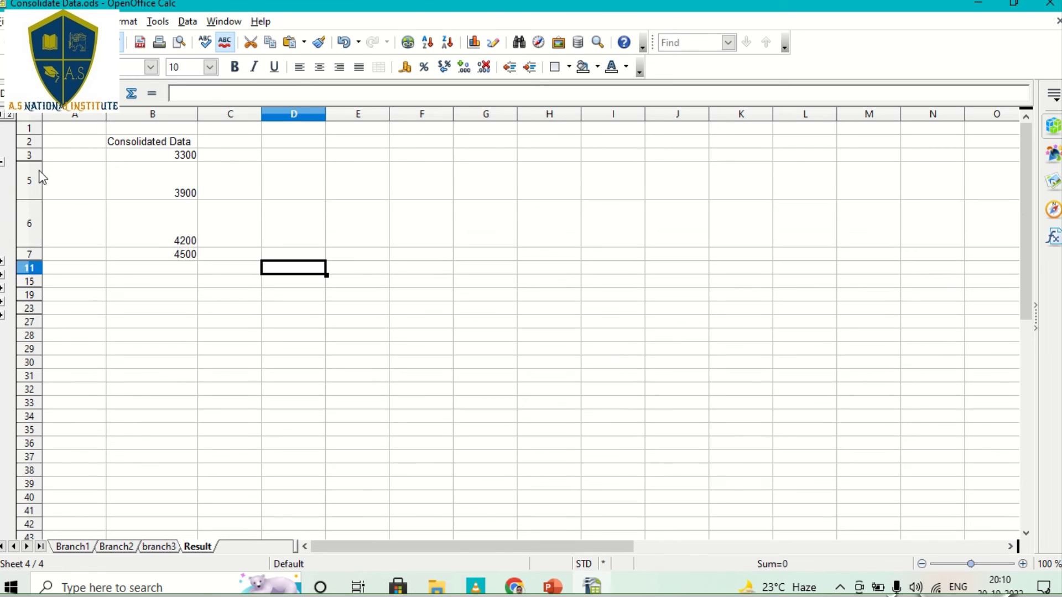
drag(31, 160, 41, 192)
drag(45, 216, 44, 216)
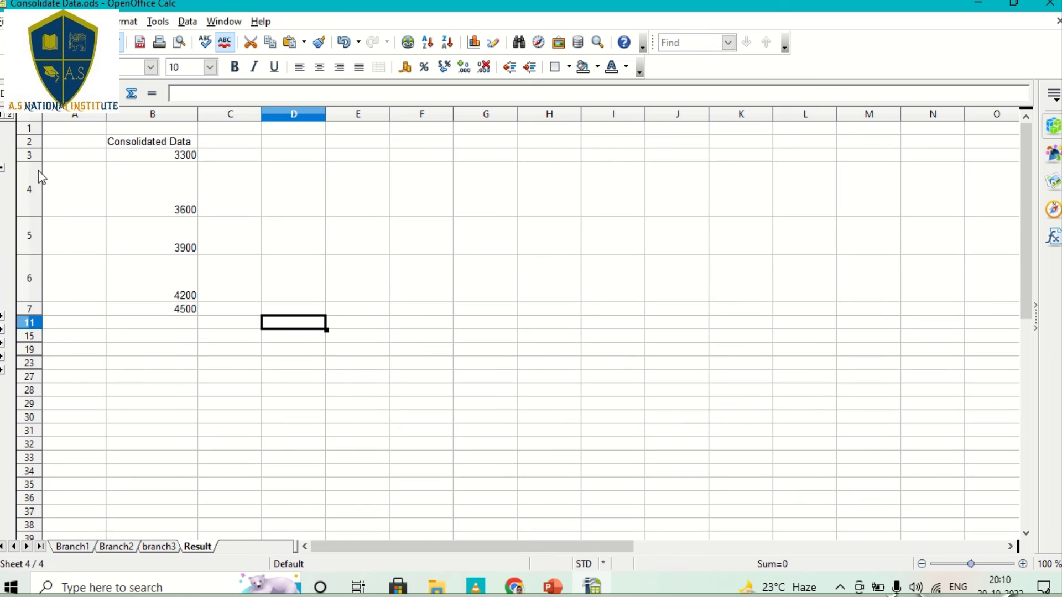
Increase the heights of rows 1 to 3, leaving rows 2 and 3 shorter than row 1
drag(34, 163, 34, 196)
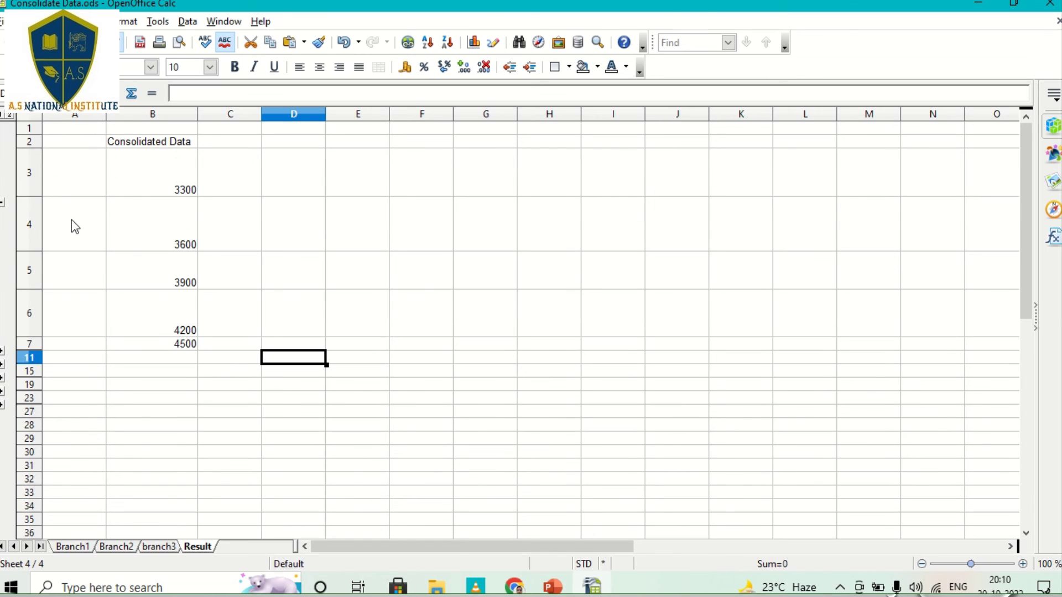
drag(29, 148, 29, 173)
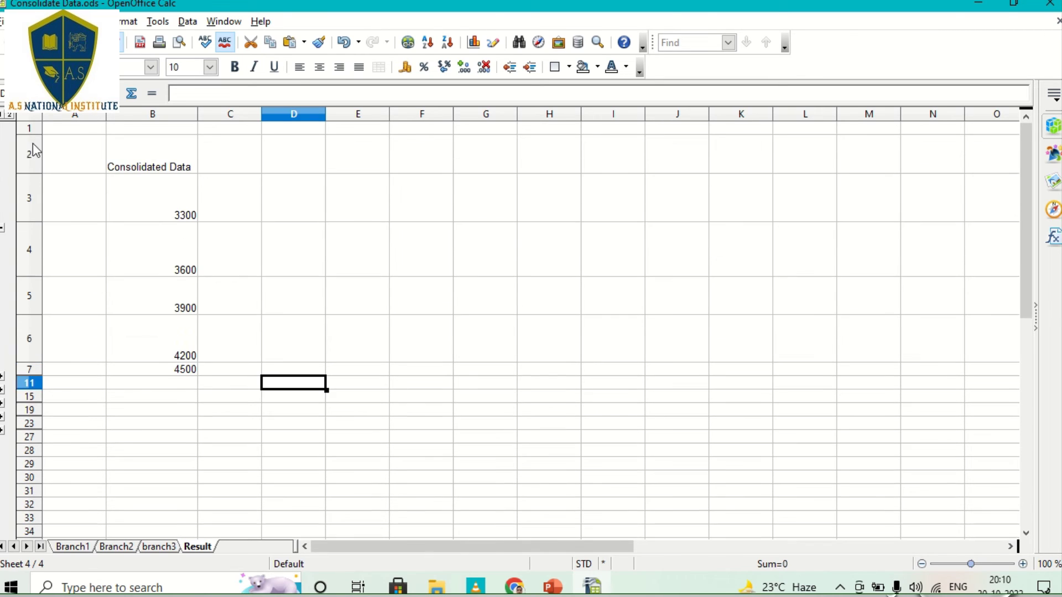
drag(32, 135, 32, 169)
click(332, 205)
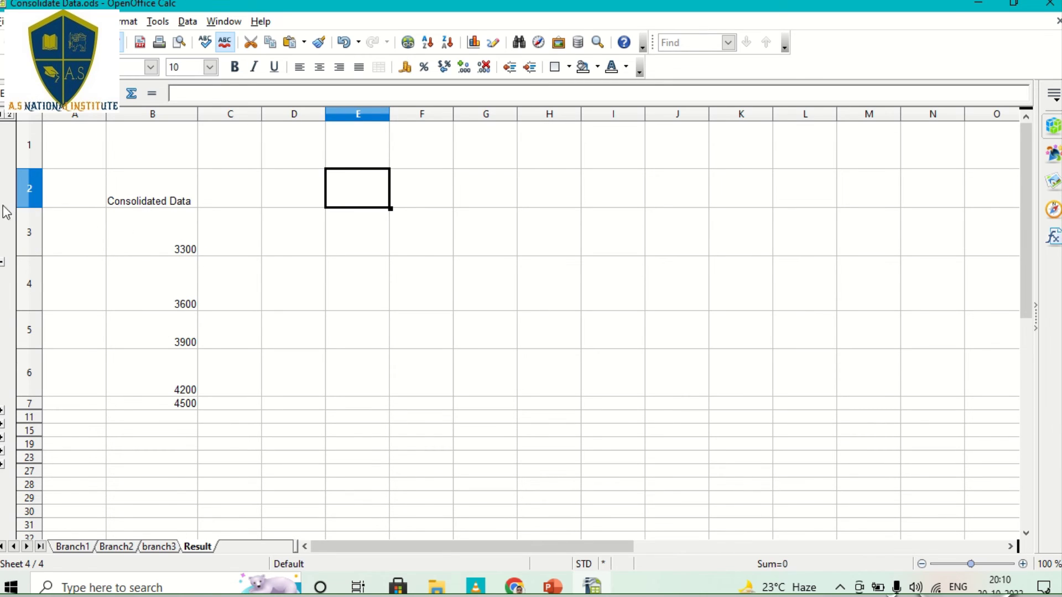
drag(18, 208, 18, 191)
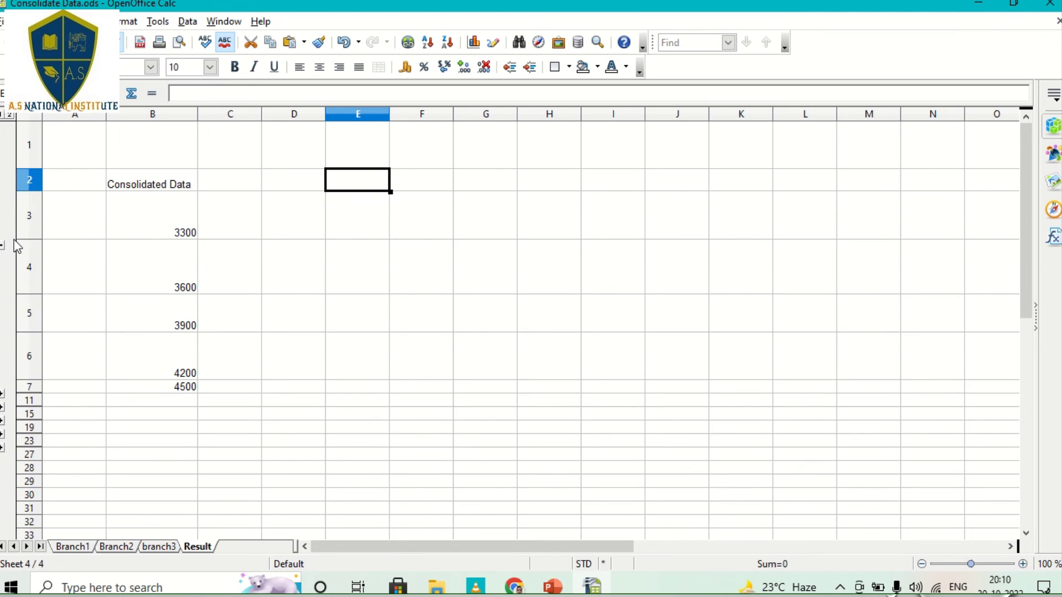
drag(19, 240, 22, 219)
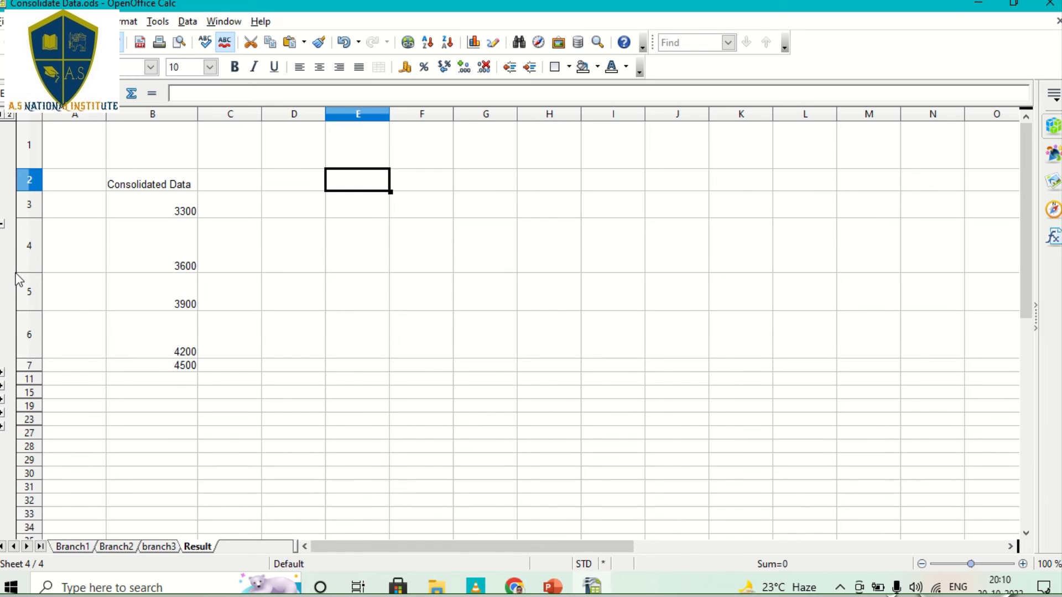
Go through the consolidated totals in B4 to B7 and reveal the hidden rows 8 to 10 below them
click(142, 267)
key(Down)
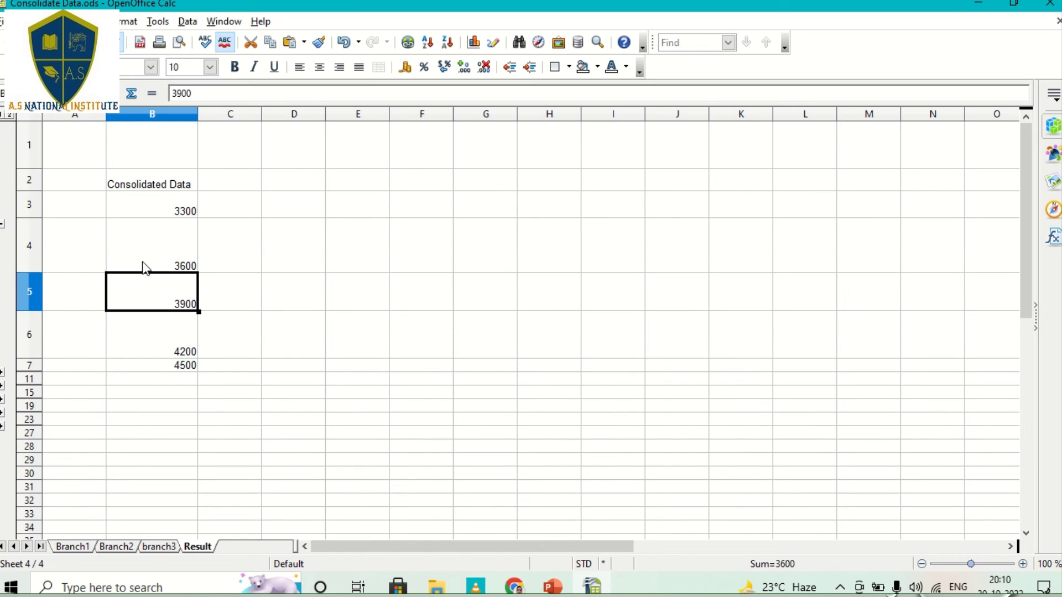
key(Down)
key(Down)
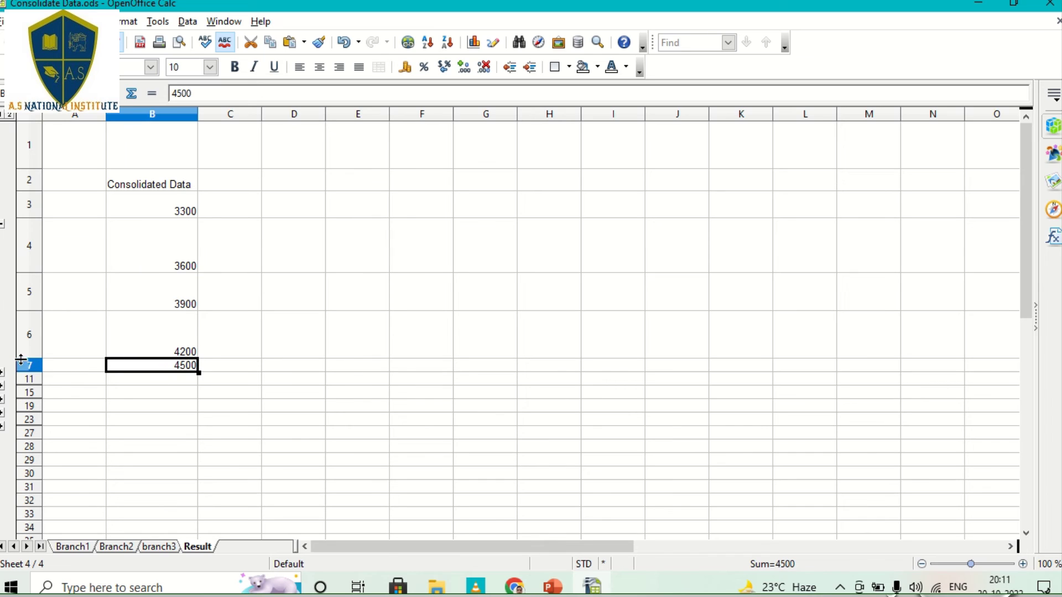
drag(24, 371, 33, 386)
click(337, 358)
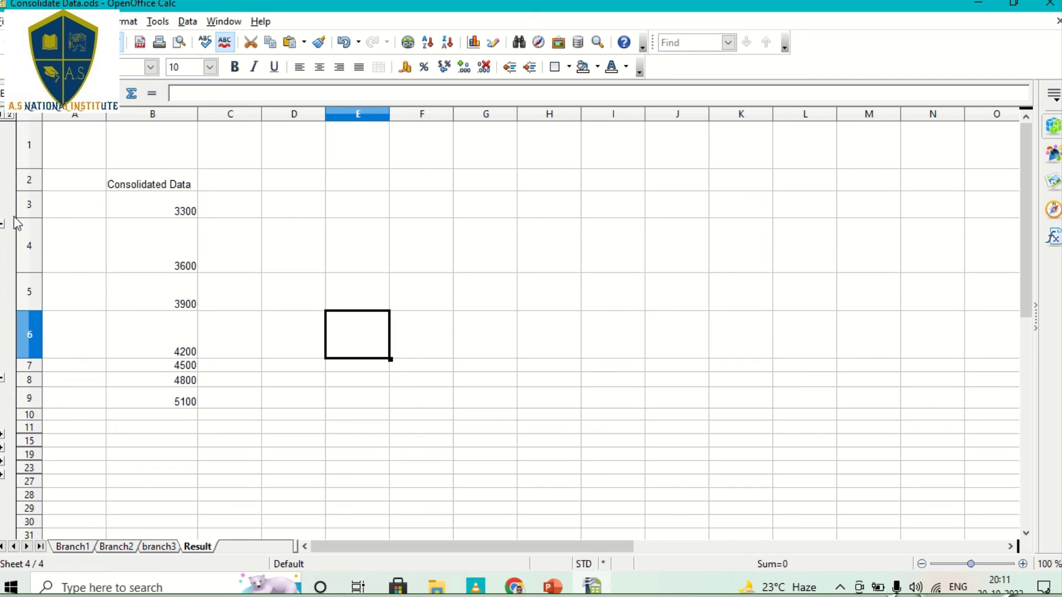
Reduce the heights of rows 3 to 6 and adjust rows 7 to 9 so the consolidated totals sit close together
drag(21, 218, 22, 212)
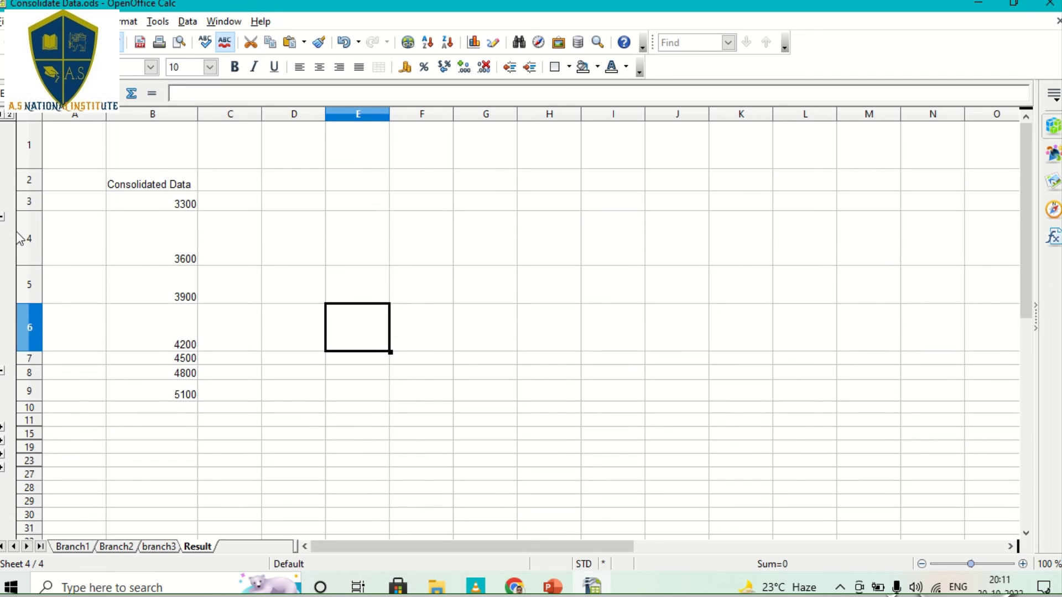
drag(21, 265, 21, 233)
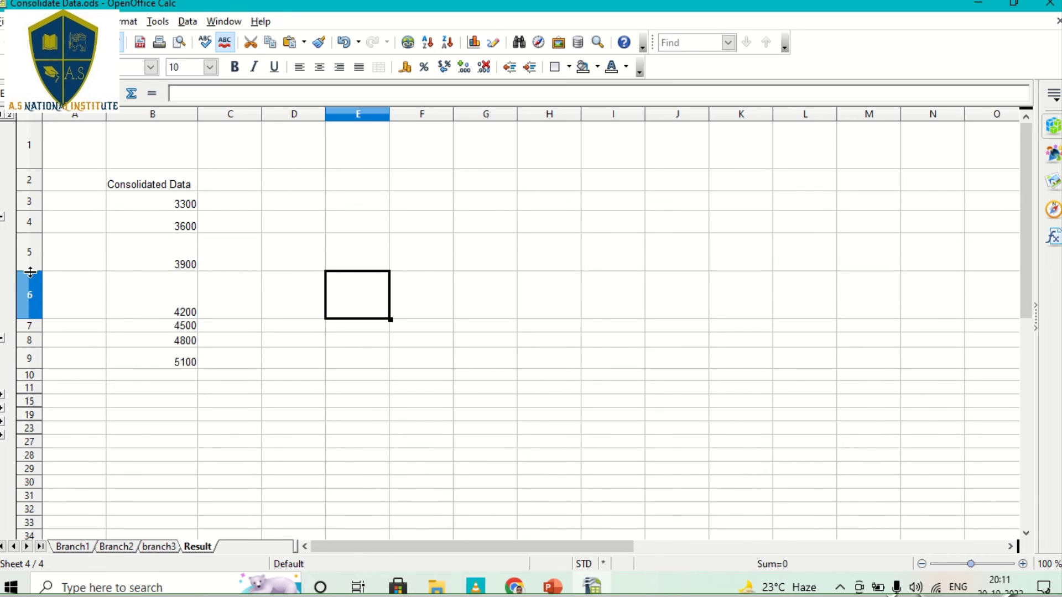
drag(21, 271, 21, 250)
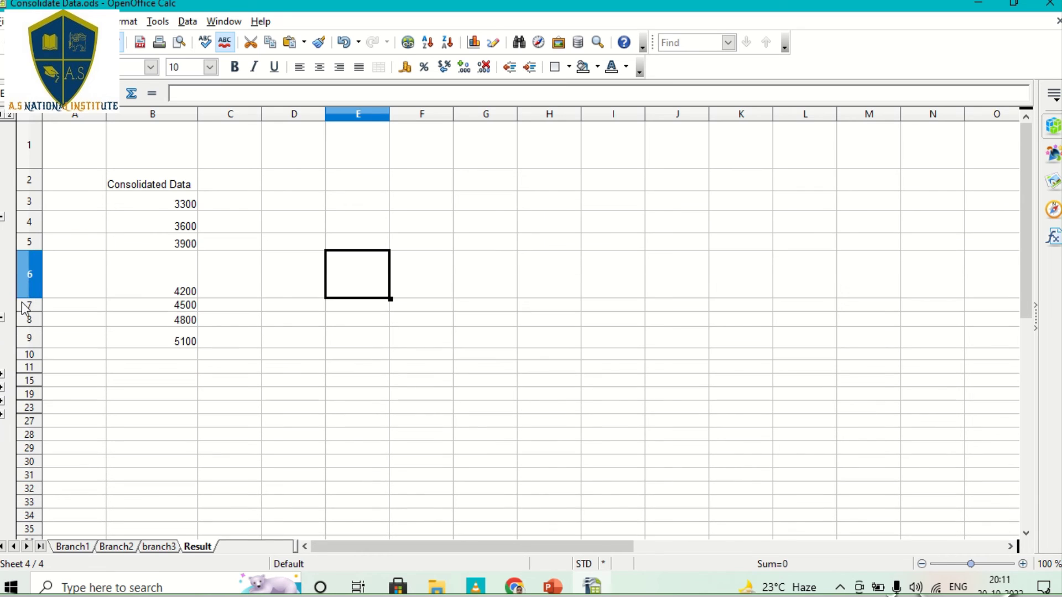
drag(26, 298, 26, 268)
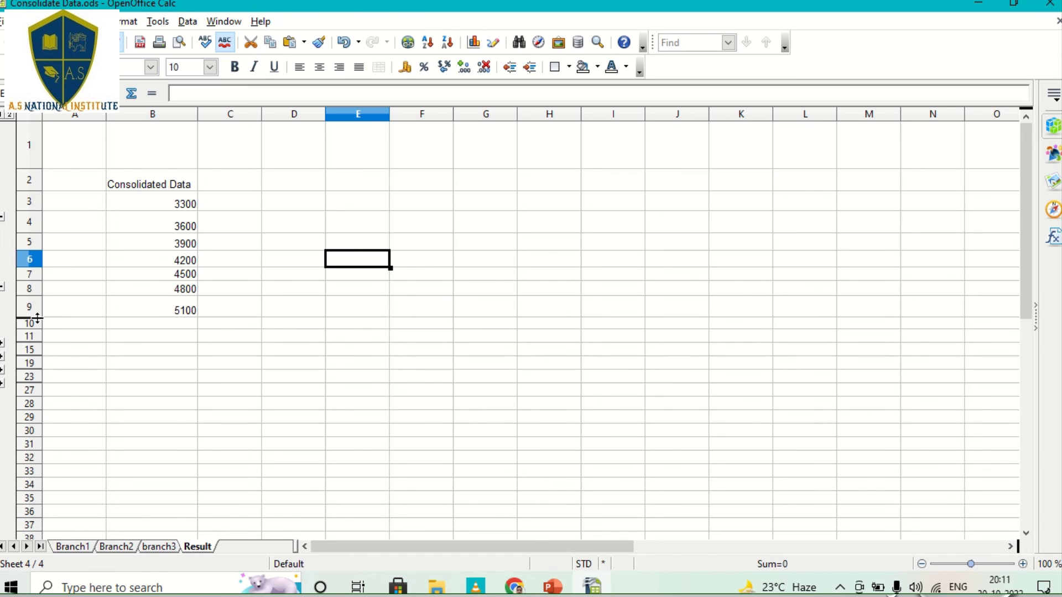
mouse_move(31, 317)
mouse_down()
mouse_move(15, 297)
mouse_move(20, 320)
mouse_up()
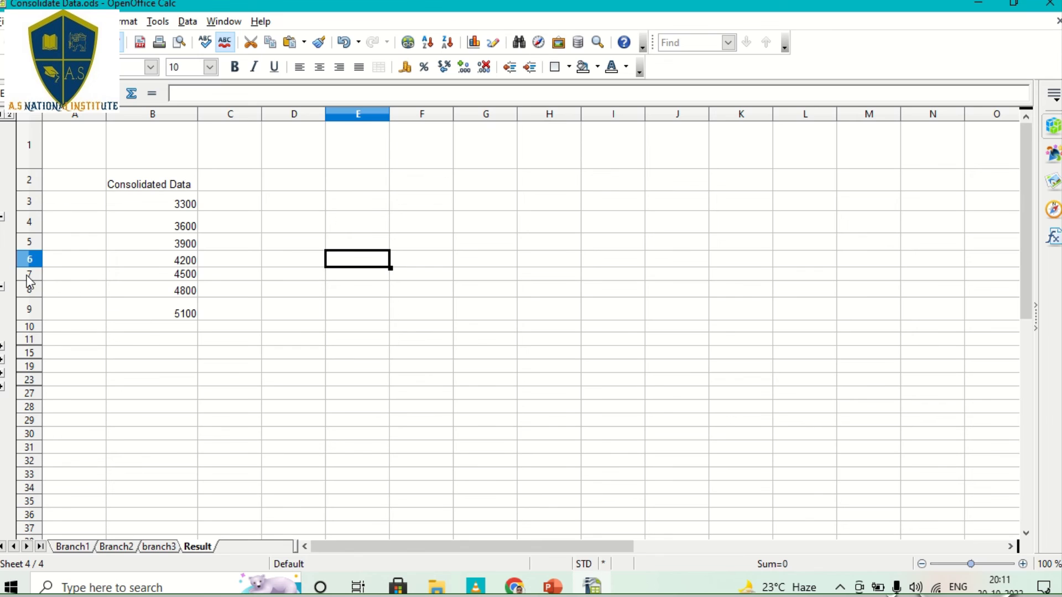
drag(30, 267, 28, 338)
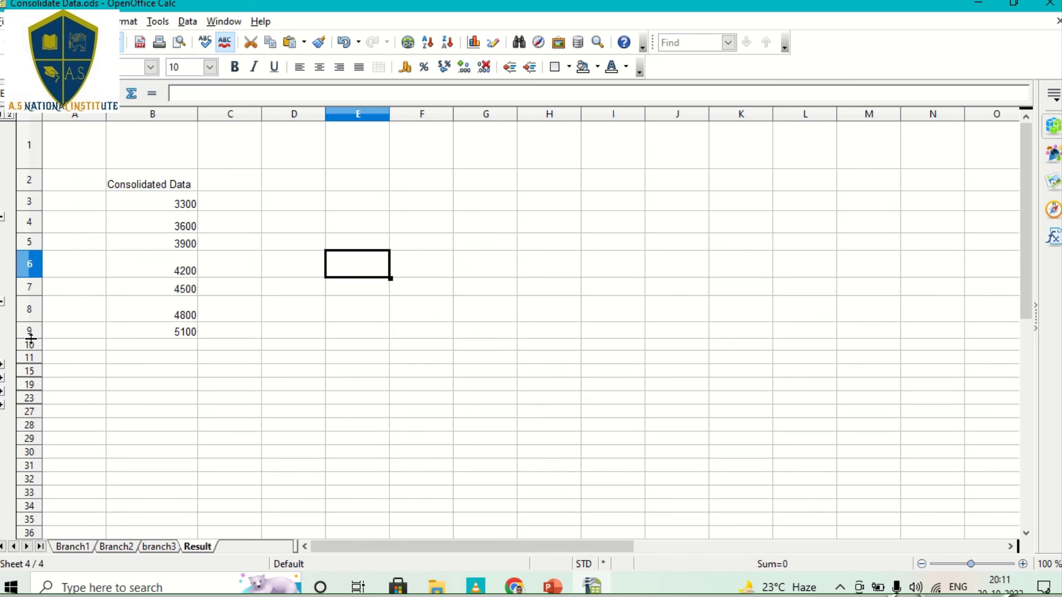
Label the consolidated totals in A3 to A9 of the Result sheet with Day1 through Day7
click(96, 206)
text(Day1)
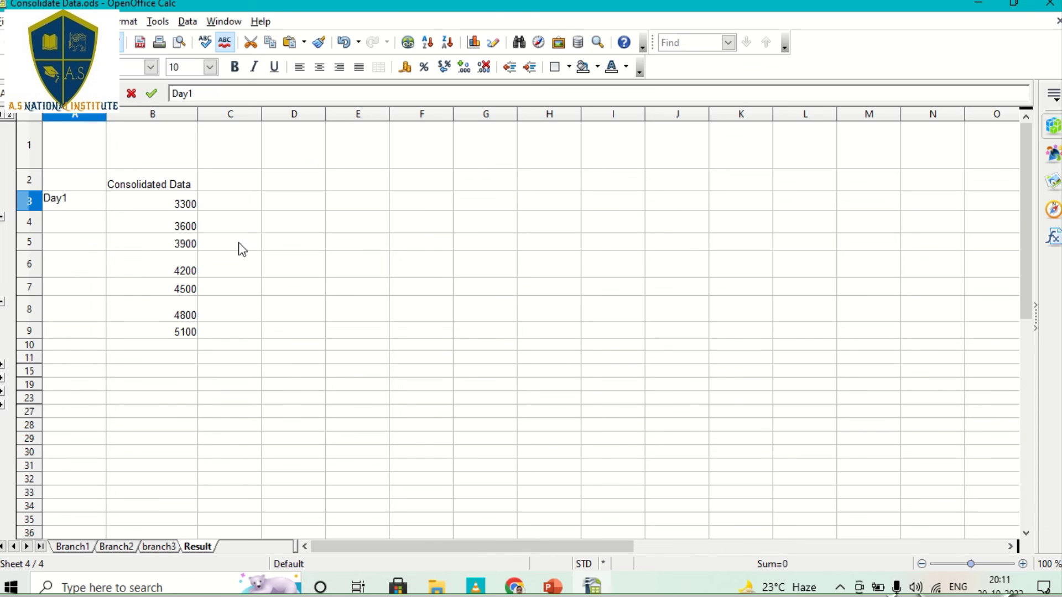
key(Return)
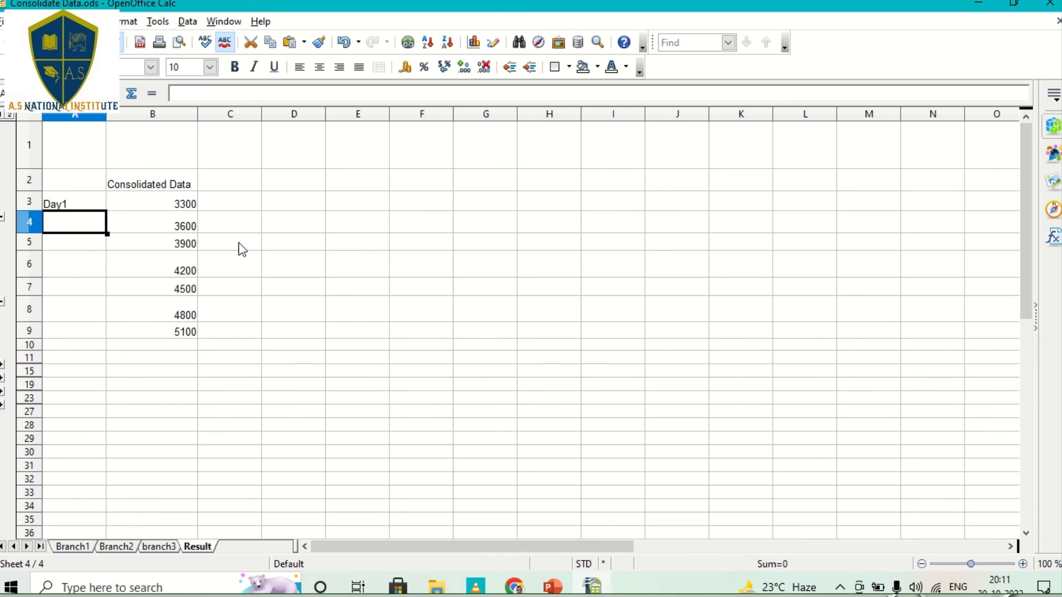
text(Day2)
key(Return)
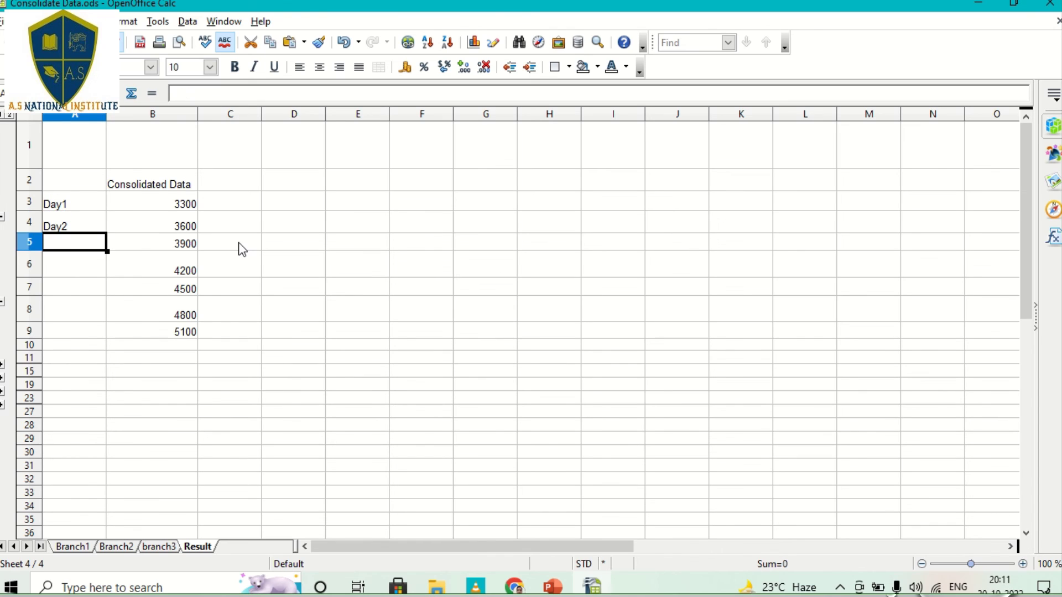
text(Day3)
key(Return)
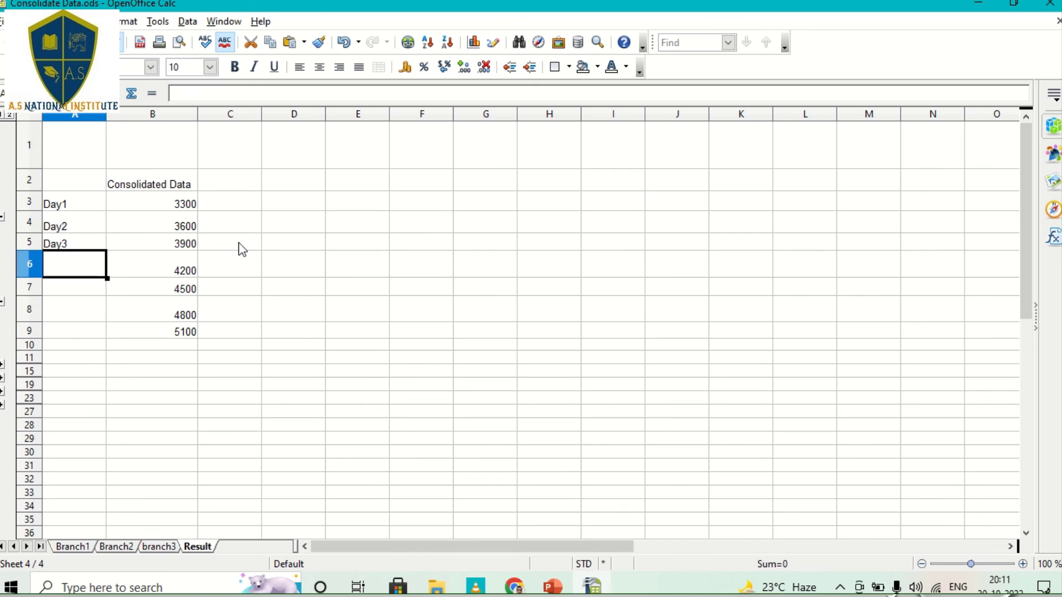
text(Day4)
key(Return)
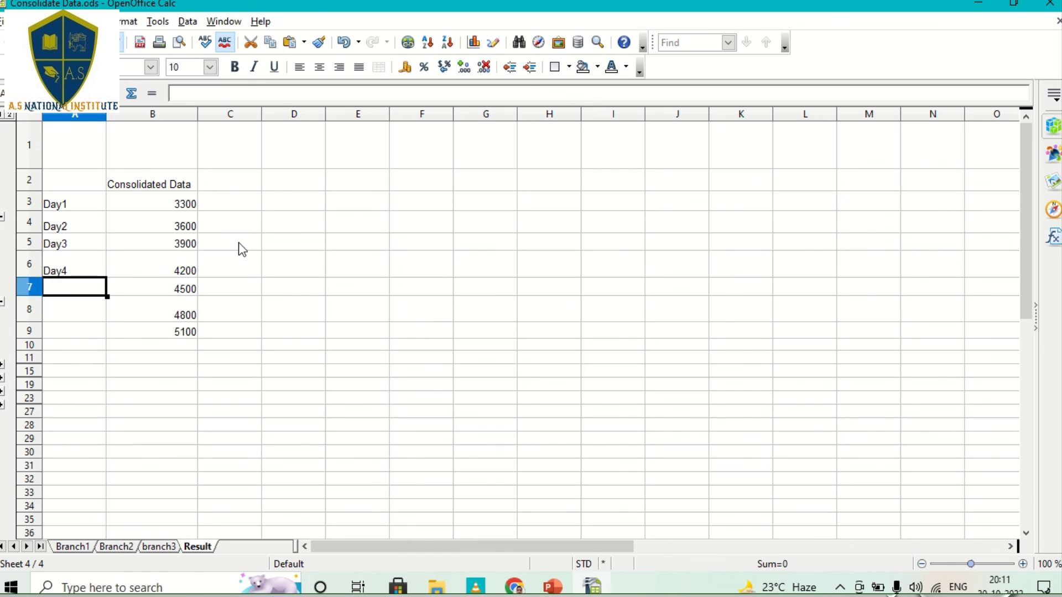
text(Day5)
key(Return)
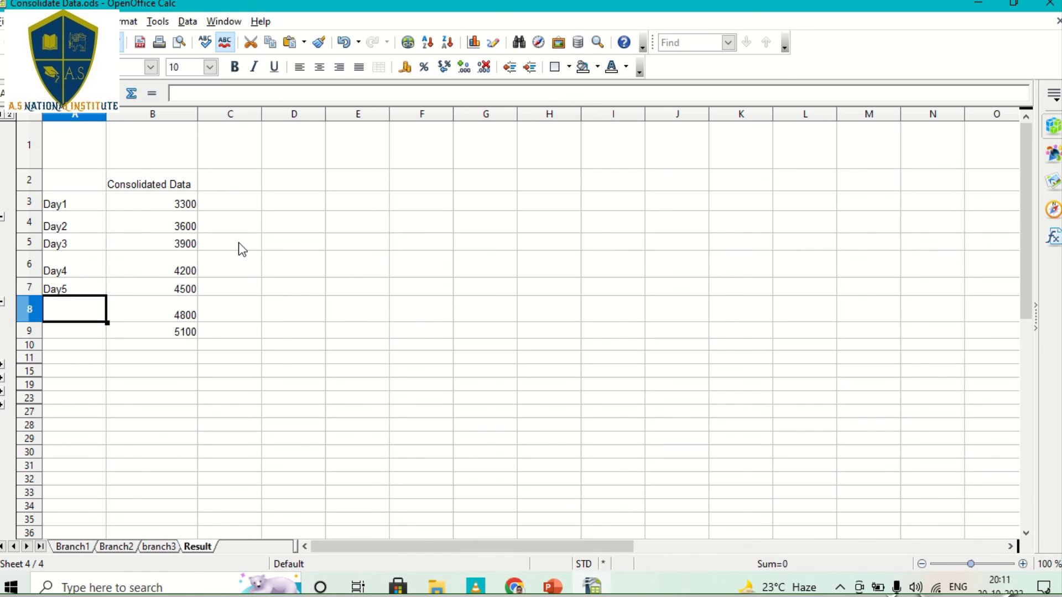
text(Day6)
key(Return)
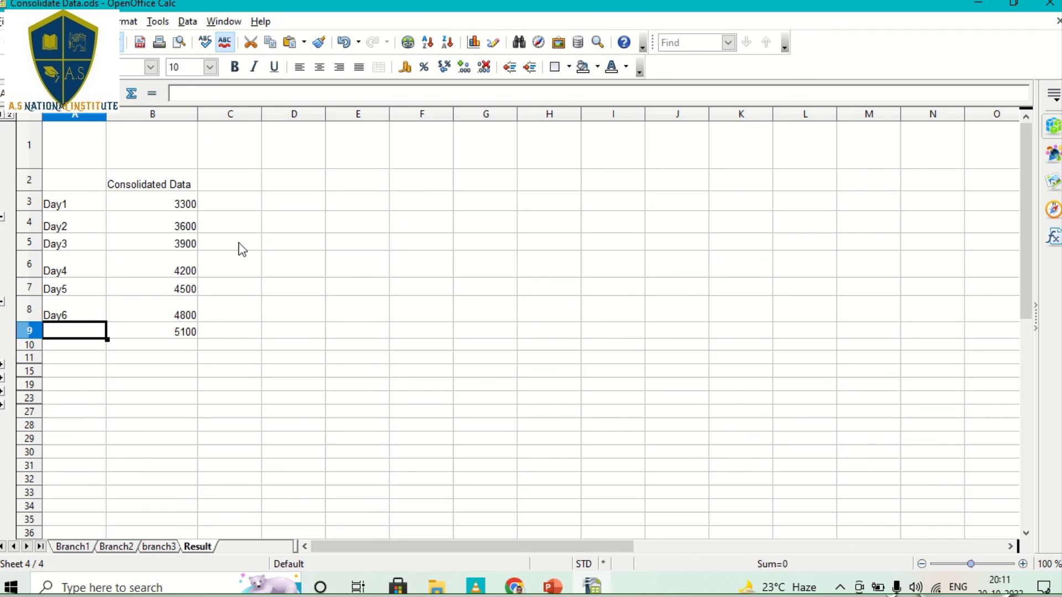
text(Day7)
key(Return)
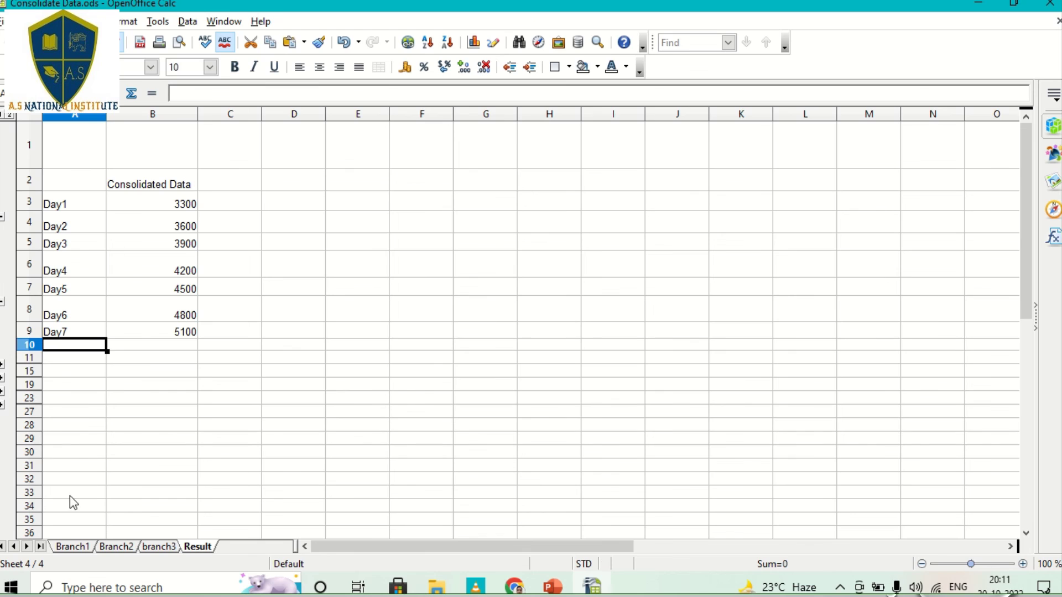
Compare the Day1 expenses in Branch1, Branch2 and branch3 with the consolidated Day1 total in the Result sheet
click(87, 547)
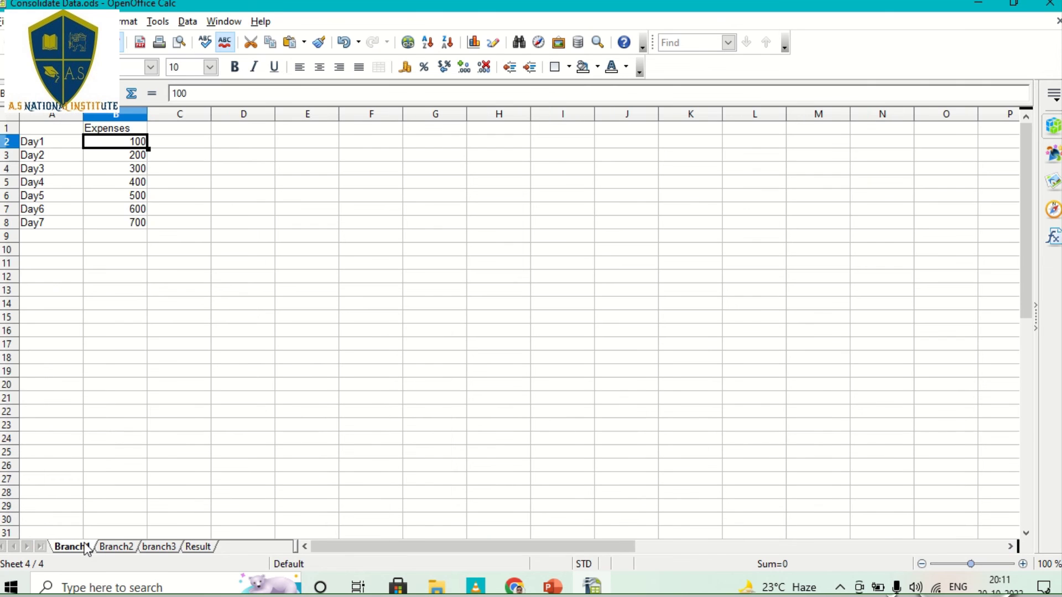
click(158, 143)
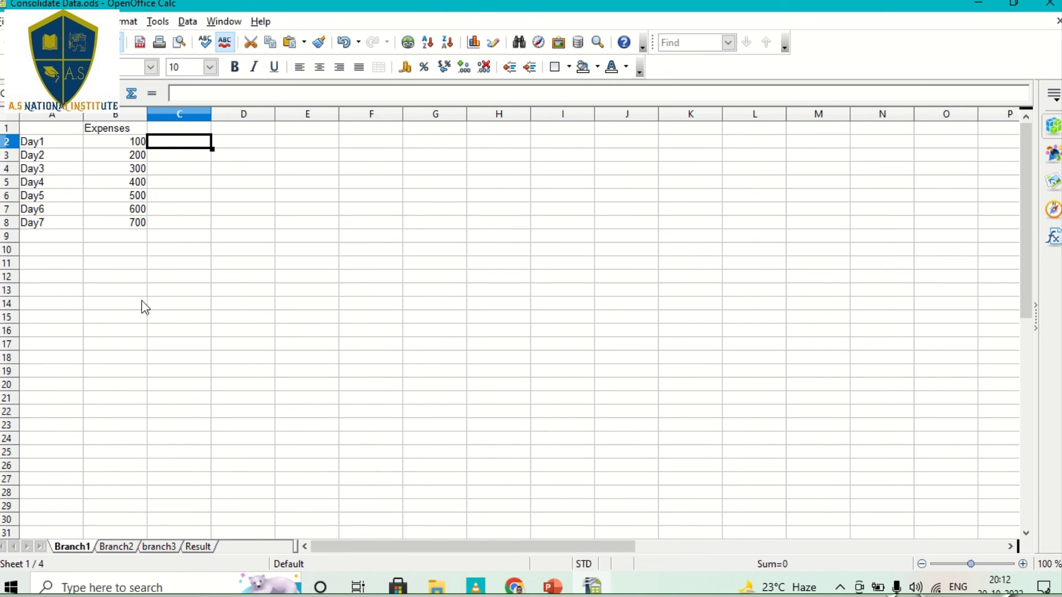
click(134, 143)
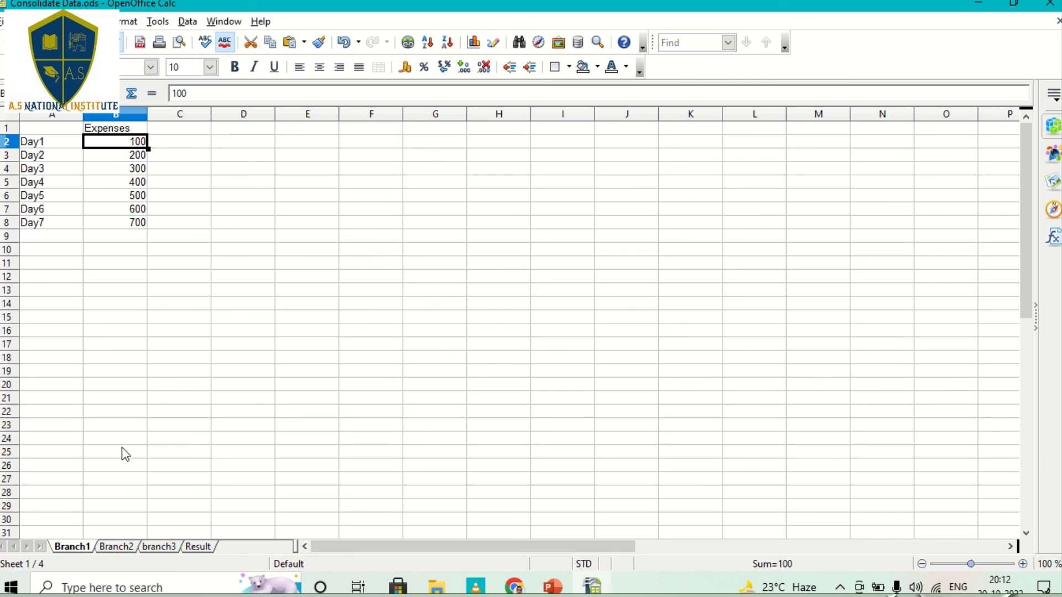
click(104, 547)
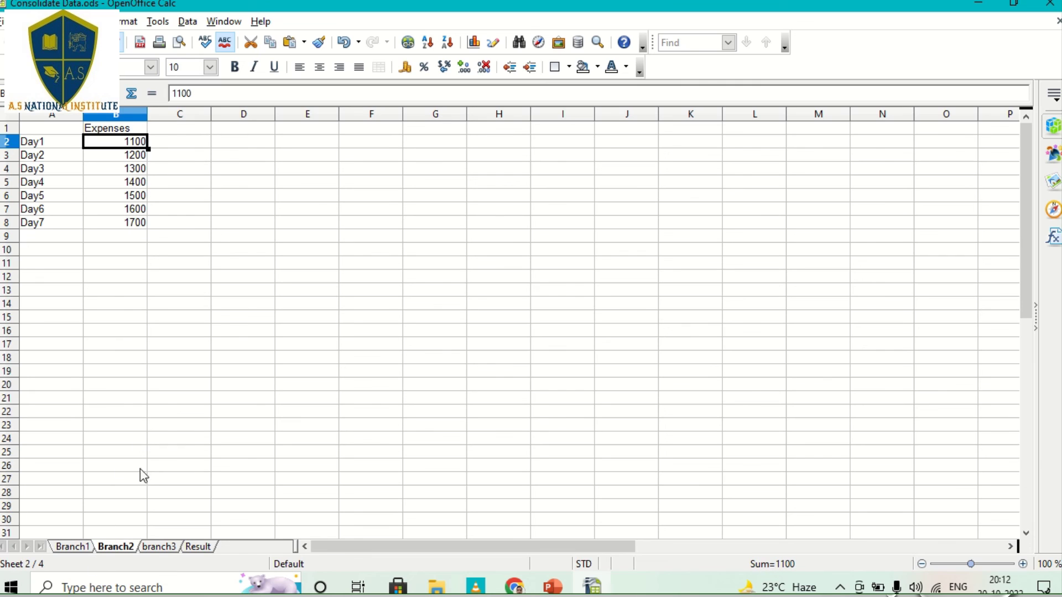
click(157, 546)
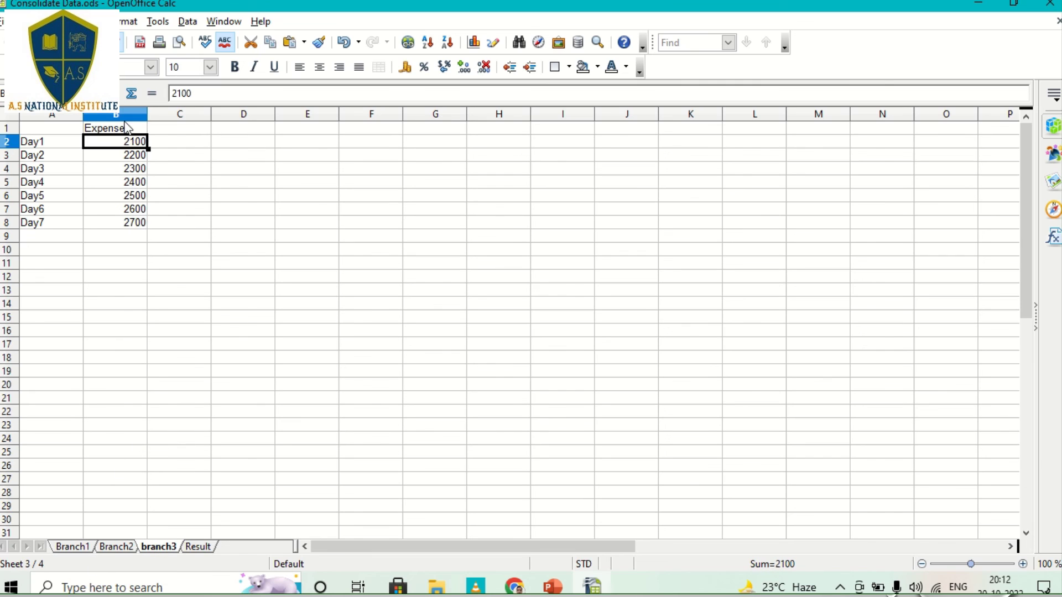
click(199, 544)
click(161, 208)
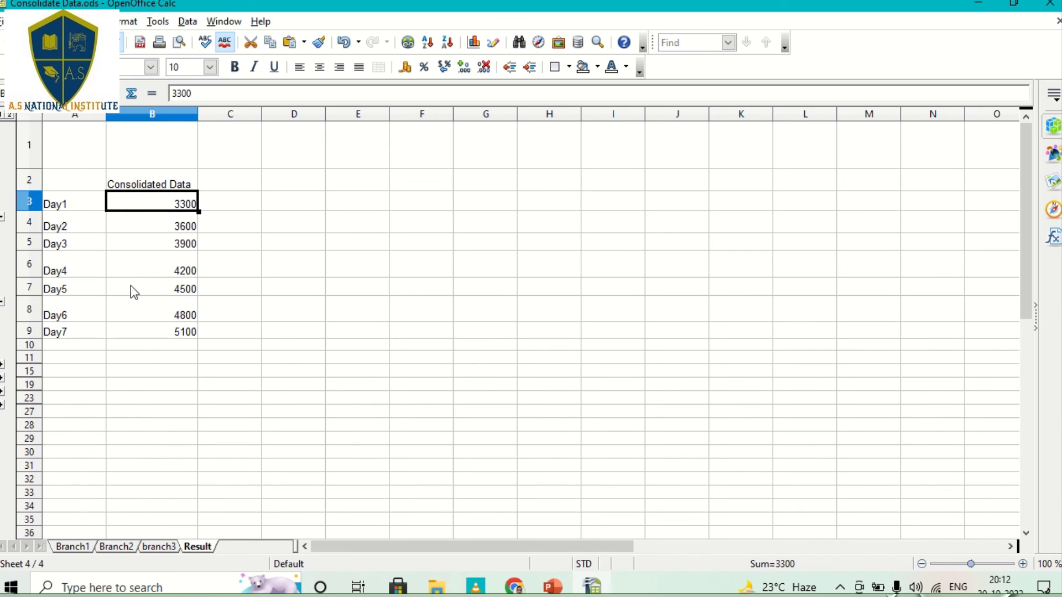
Make the Consolidated Data heading in B2 of the Result sheet bold
click(164, 183)
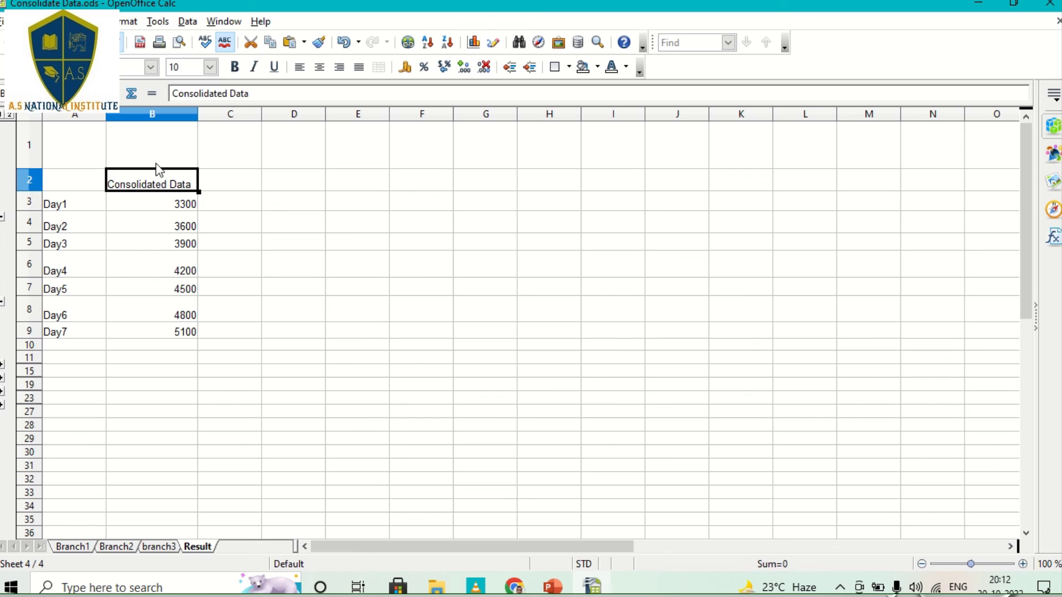
click(235, 67)
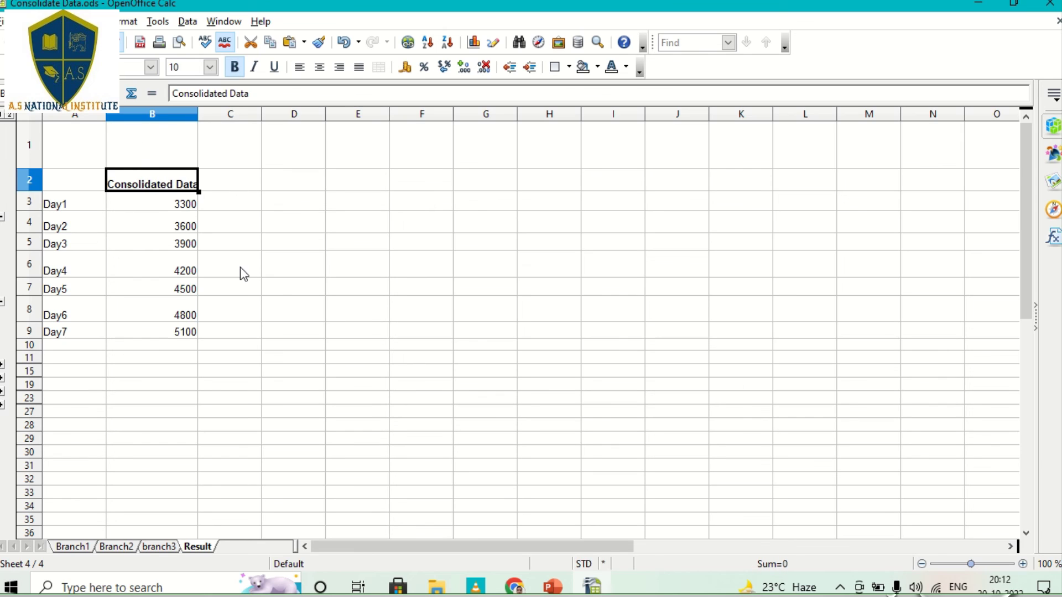
click(293, 287)
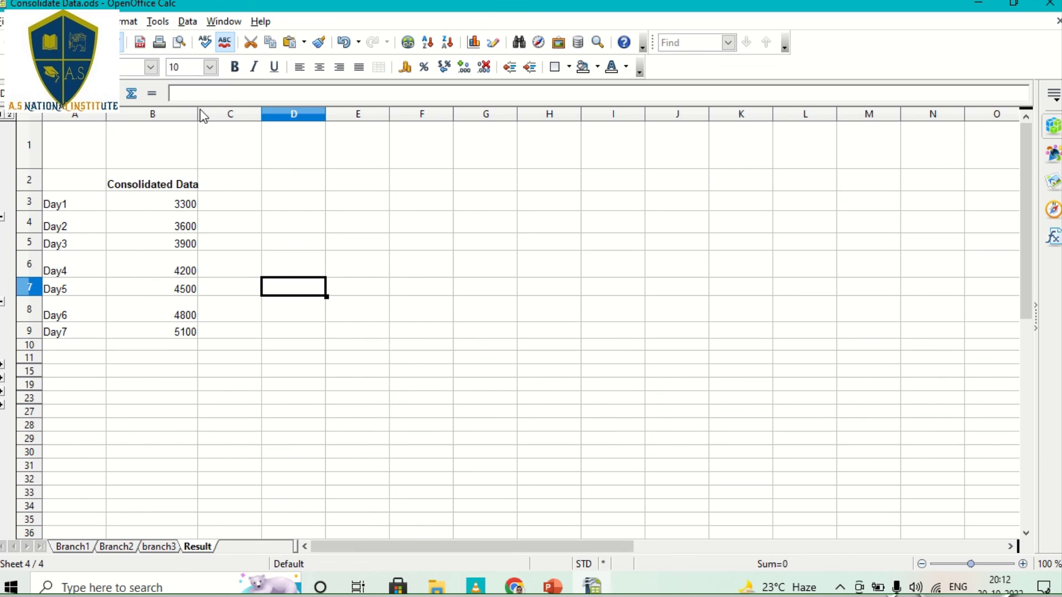
Widen column B slightly to fit the bold heading and narrow column A around the day labels
drag(199, 111, 210, 110)
click(267, 221)
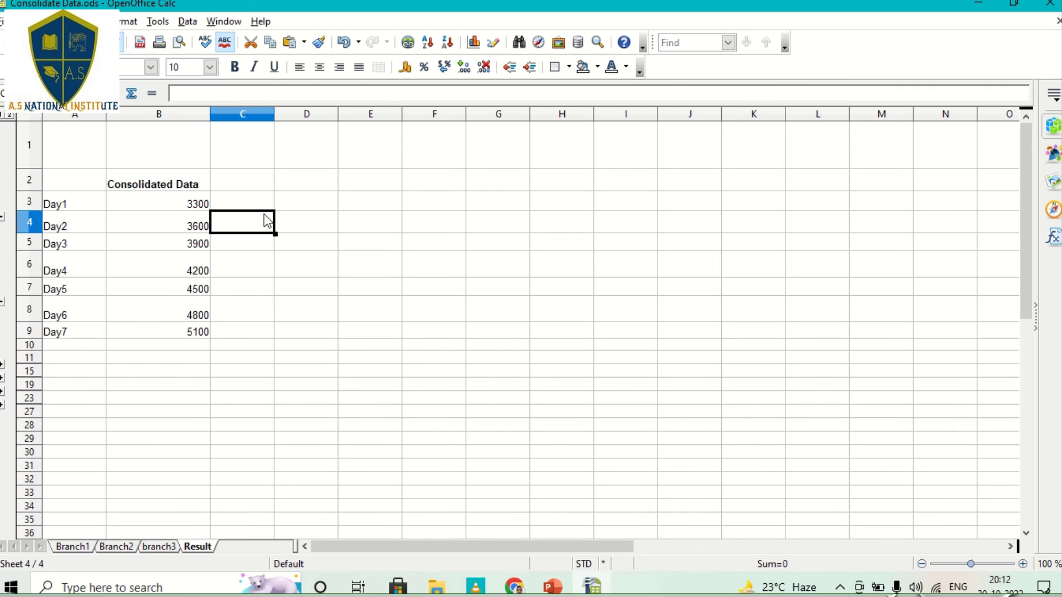
drag(106, 115, 83, 115)
drag(230, 341, 256, 350)
click(209, 392)
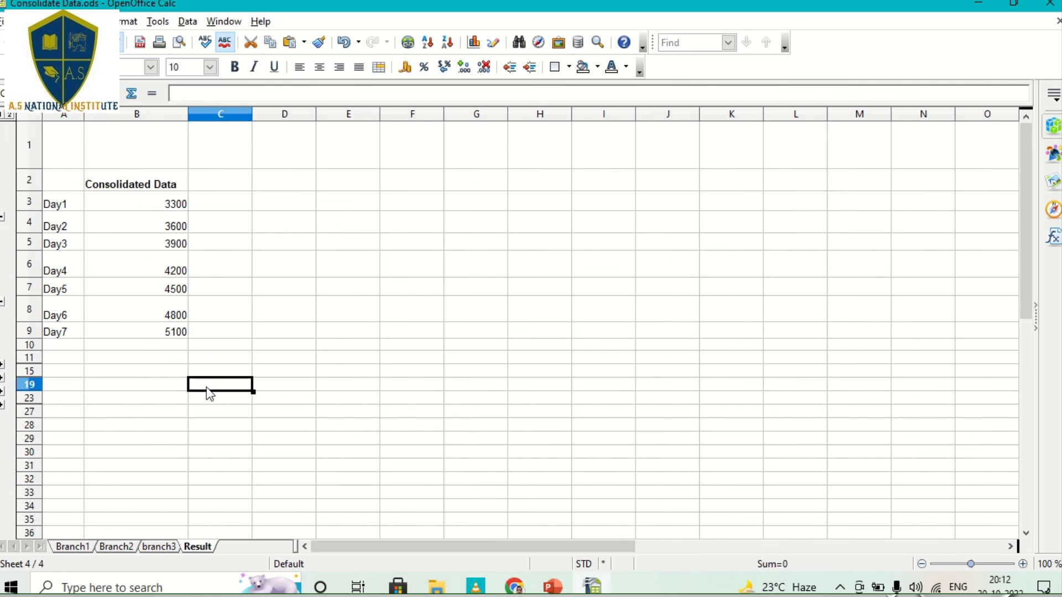
click(129, 358)
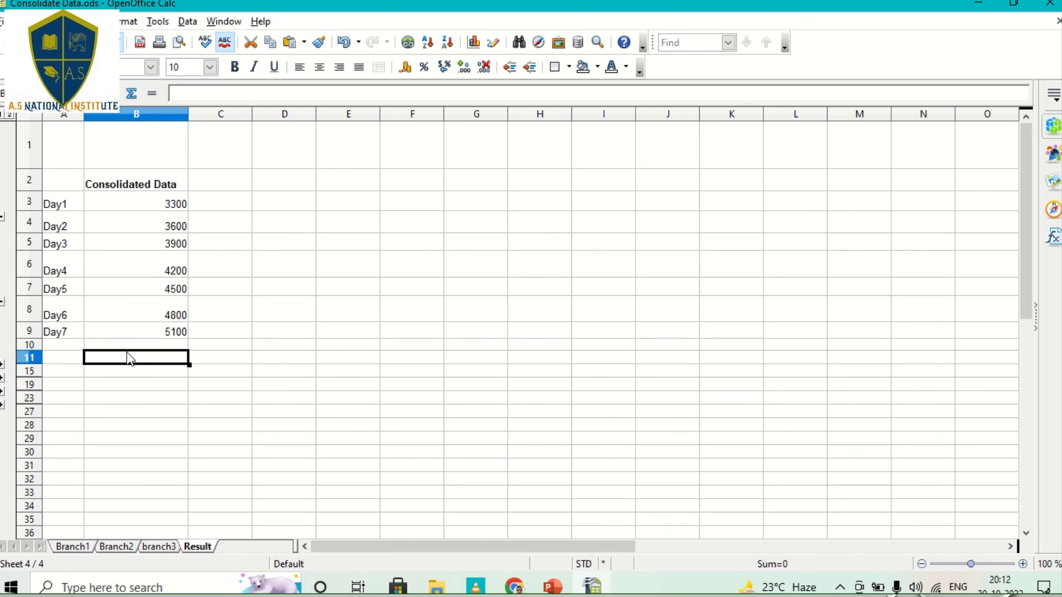
Switch to the IT Part-B Unit-2 Lecture-10 presentation in PowerPoint, returning briefly to the Result sheet in OpenOffice Calc for another look
click(552, 585)
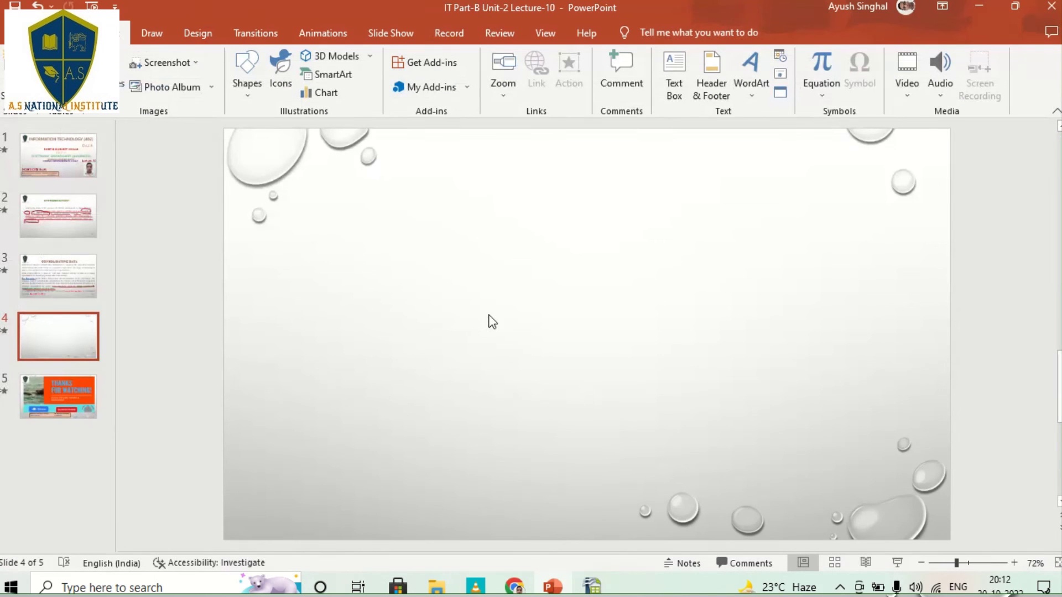
click(592, 585)
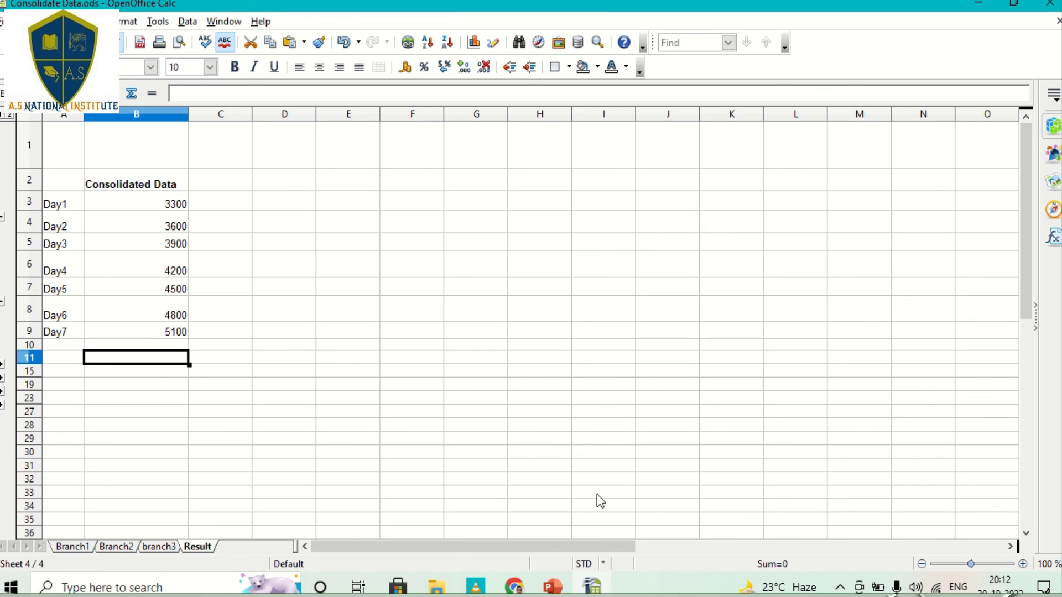
click(551, 586)
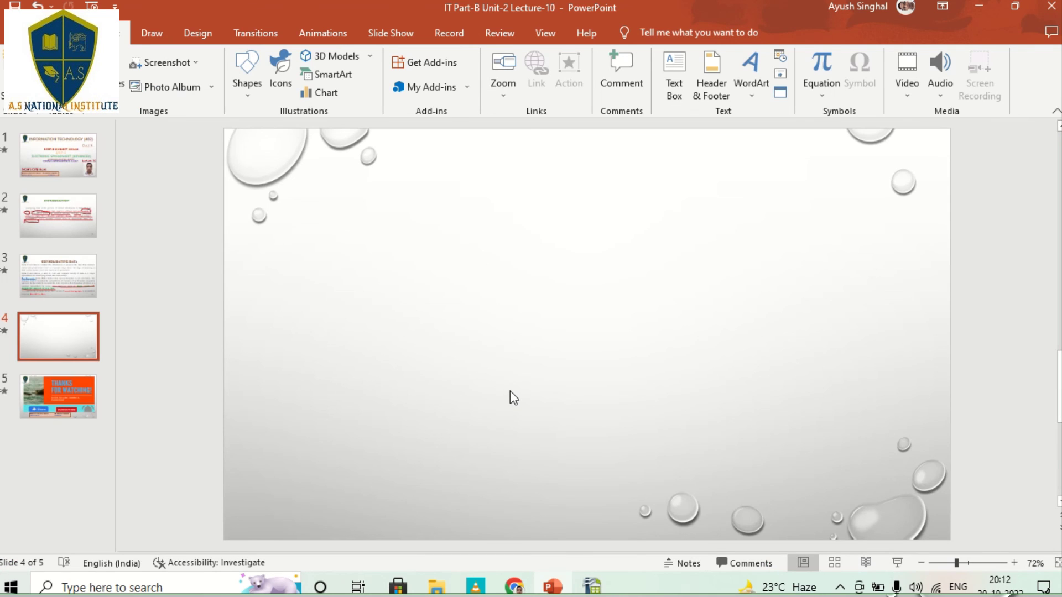